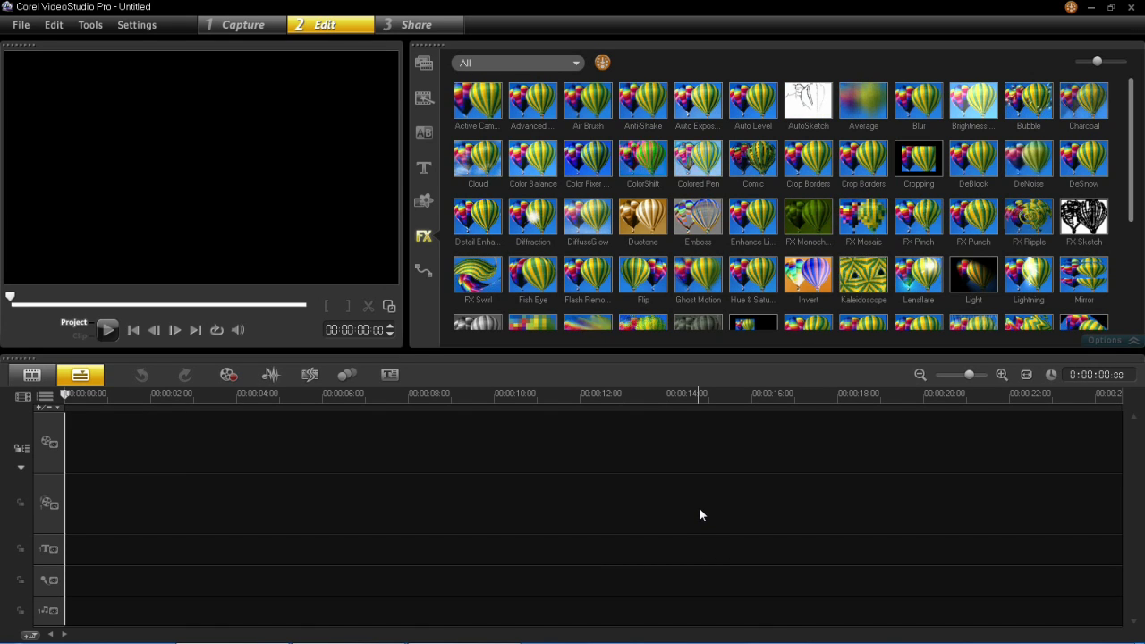
- Drop the T01 Instant Project template from the Beginning category onto the empty timeline
left_click(424, 100)
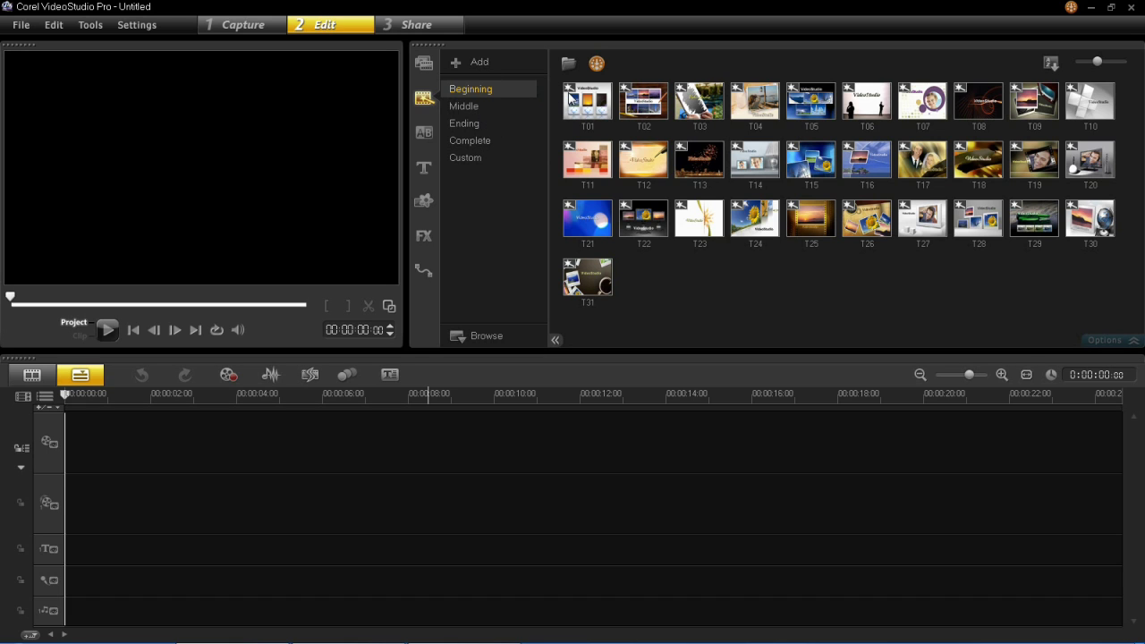
left_click_drag(590, 106, 163, 434)
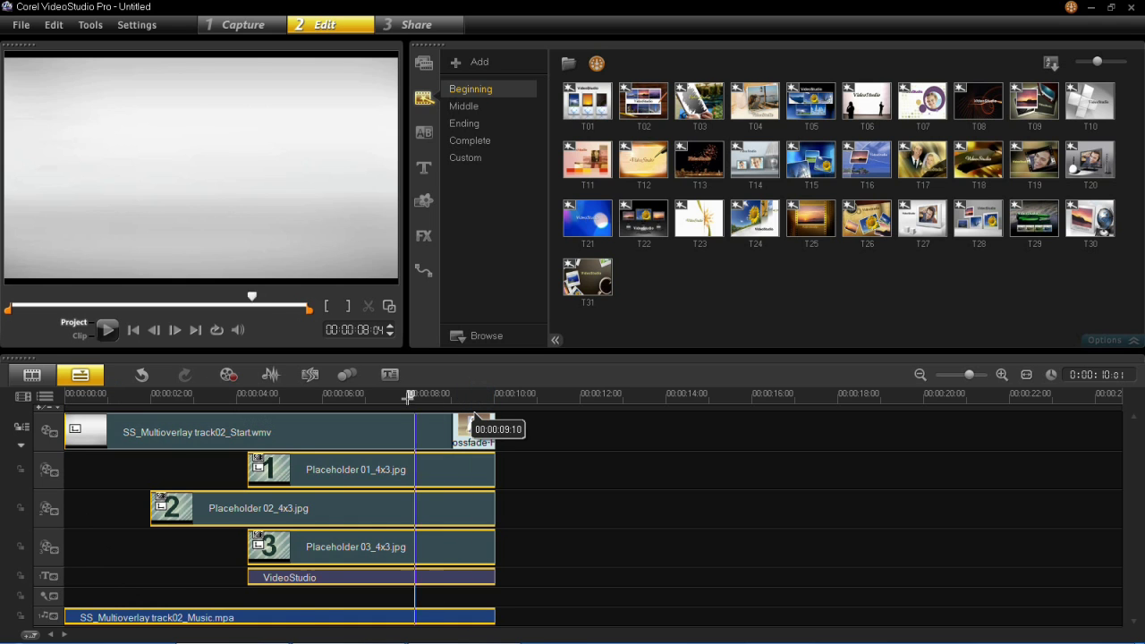
left_click(61, 394)
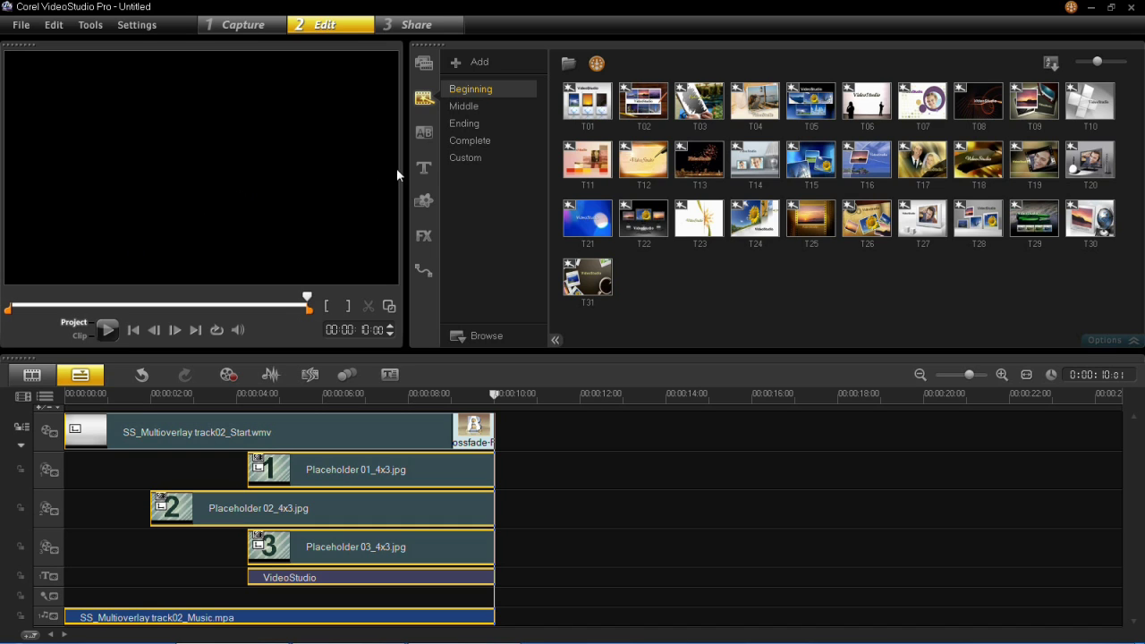
- Place the forest clip MVI_2964 from the Media library on Overlay Track 1
left_click(426, 67)
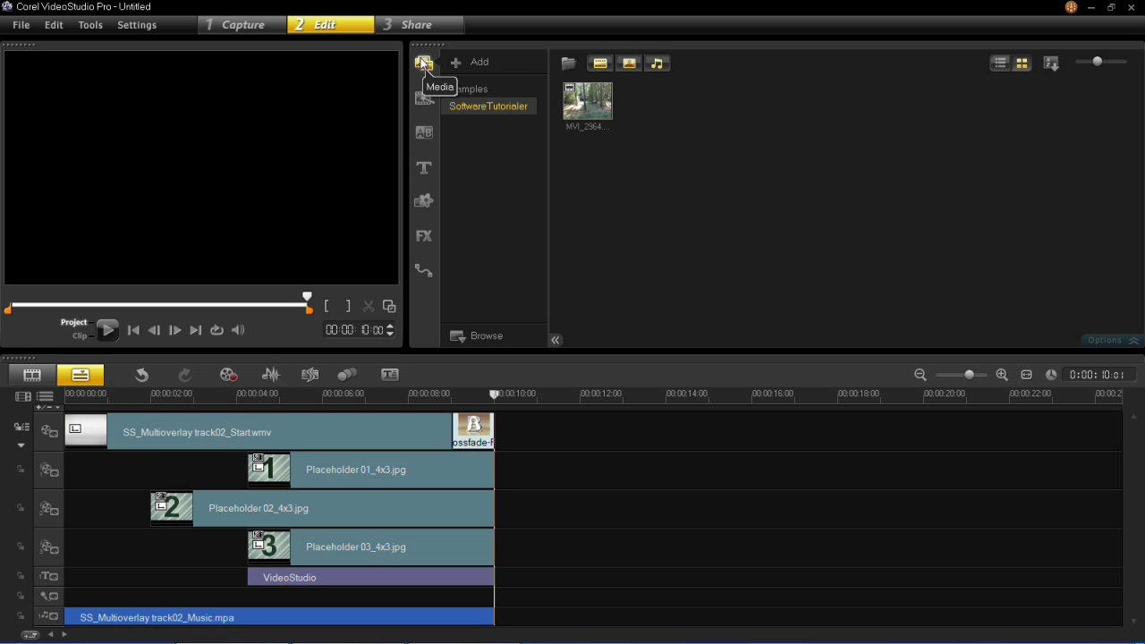
left_click(583, 111)
left_click_drag(583, 111, 524, 477)
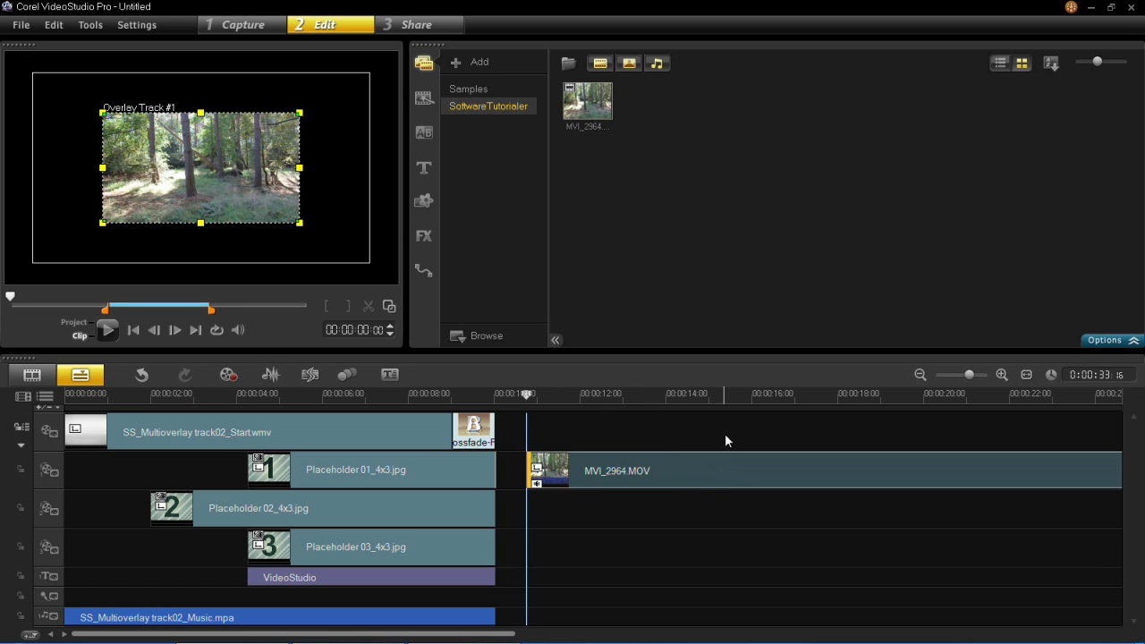
- Trim the forest clip to about 8 seconds and preview the project around 5 seconds
left_click(921, 376)
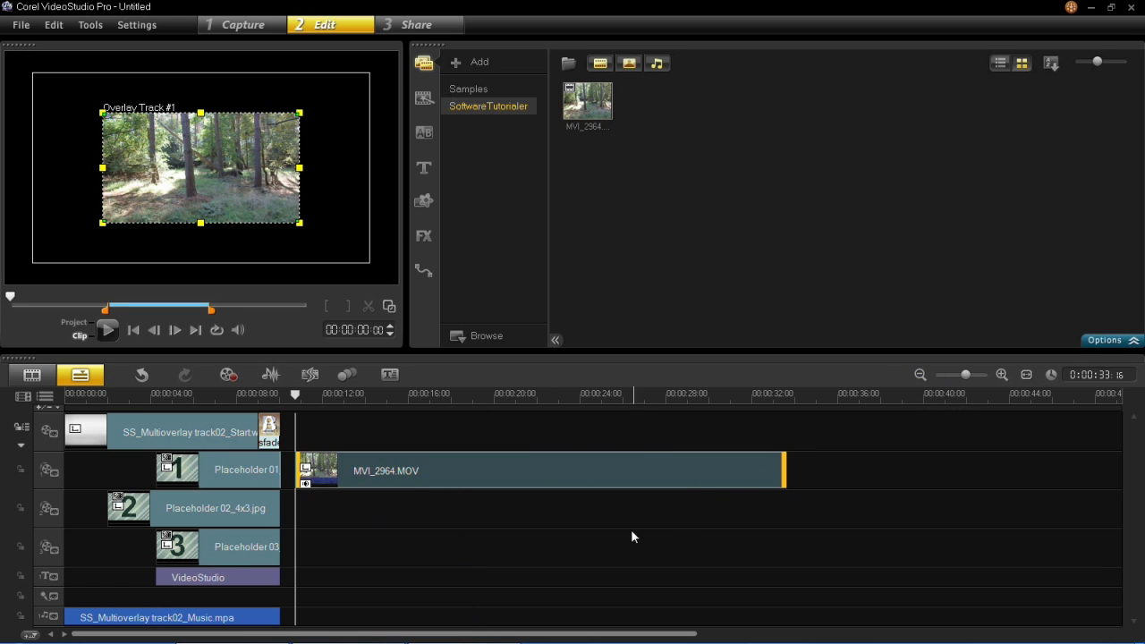
left_click_drag(784, 472, 459, 469)
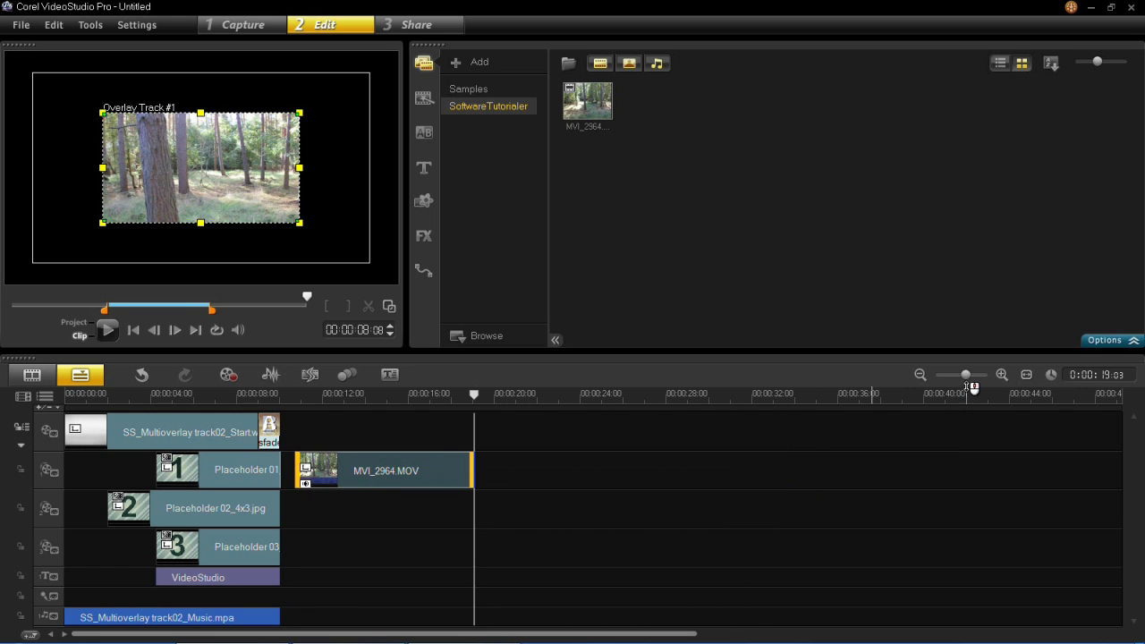
left_click_drag(967, 375, 972, 377)
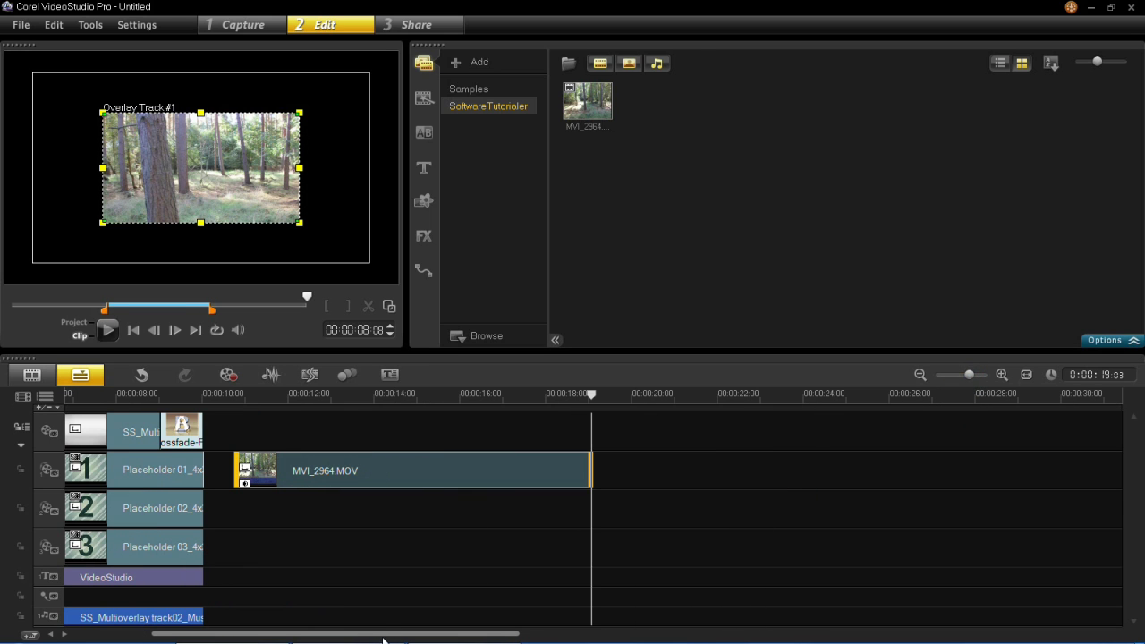
left_click_drag(383, 635, 223, 633)
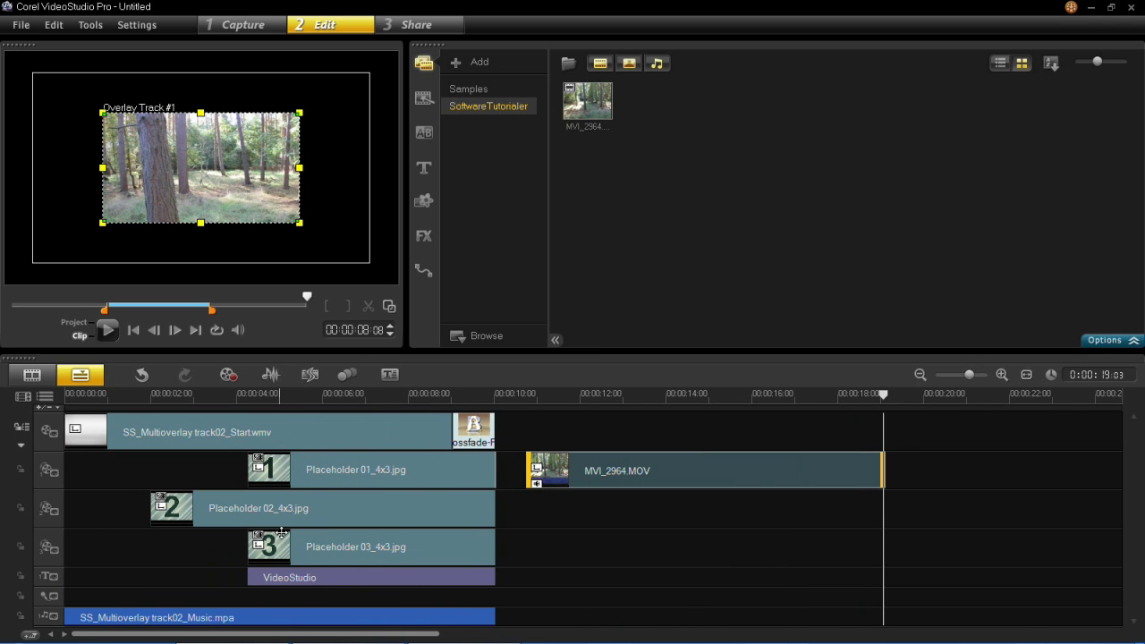
left_click(301, 396)
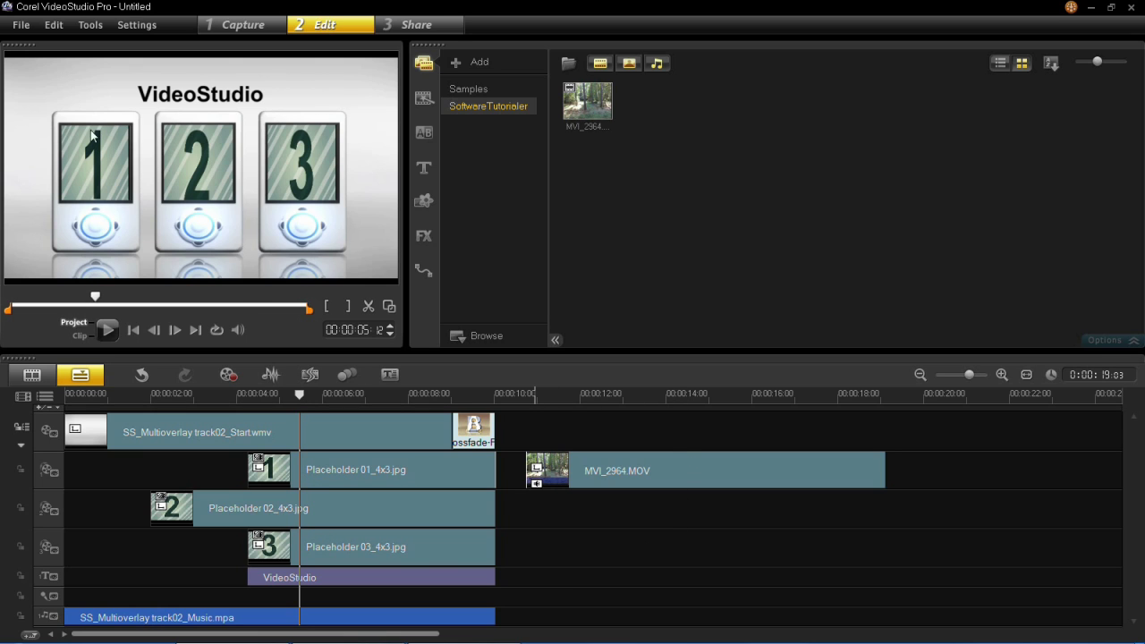
- Shift the forest clip left and delete the Placeholder 01 image from Overlay Track 1
left_click_drag(662, 475, 388, 463)
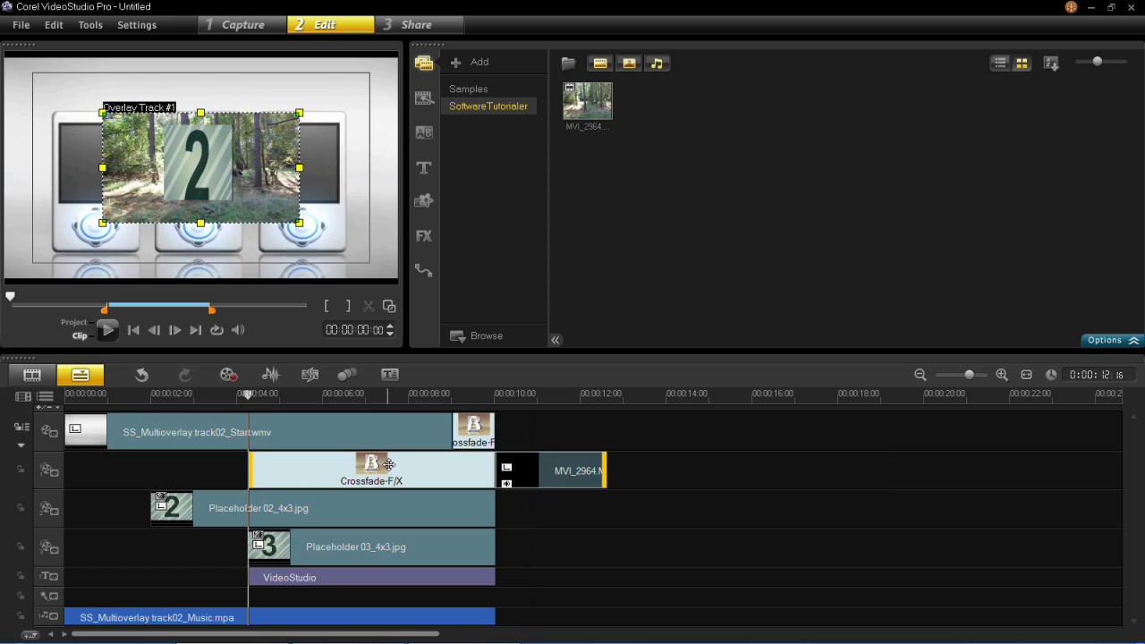
mouse_move(603, 471)
left_mouse_down()
mouse_move(323, 473)
mouse_move(506, 480)
mouse_move(608, 470)
left_mouse_up()
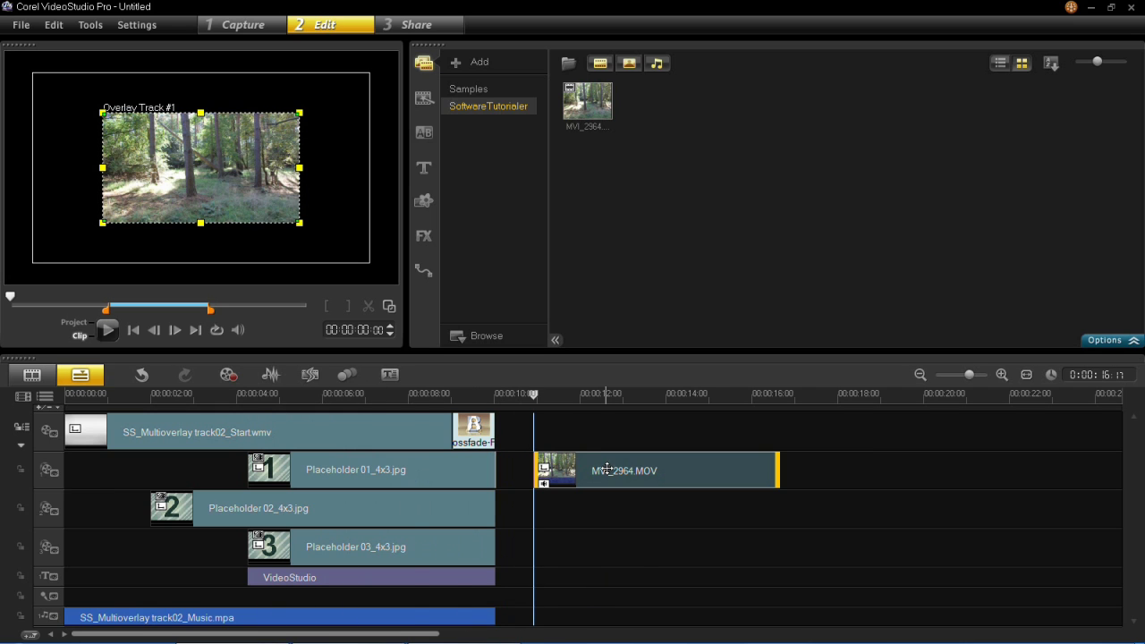
left_click(369, 474)
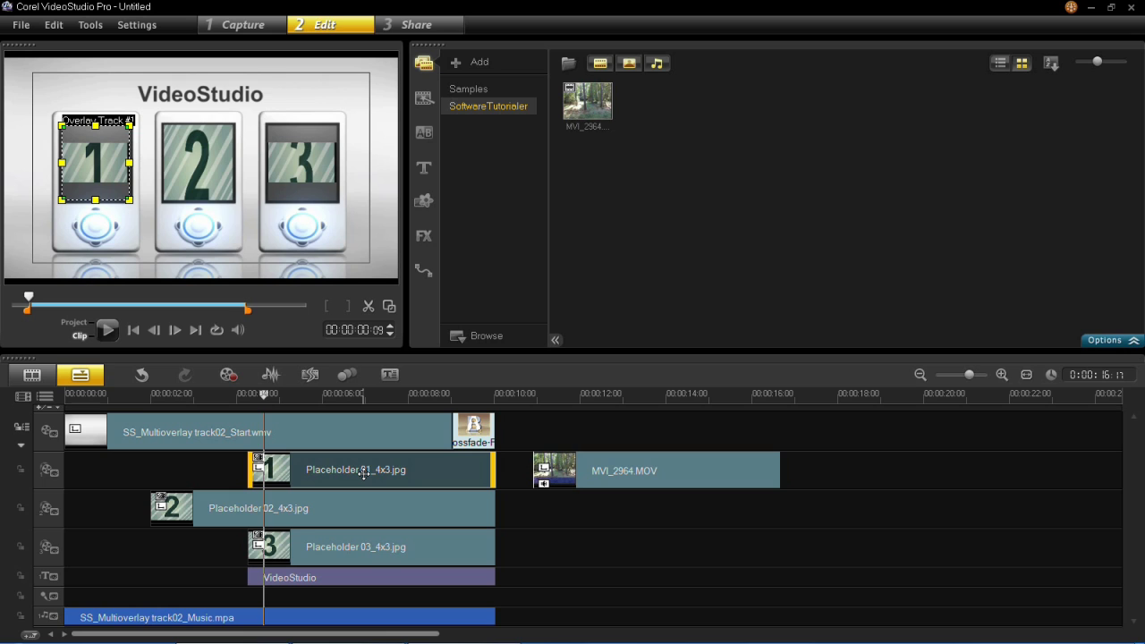
right_click(364, 475)
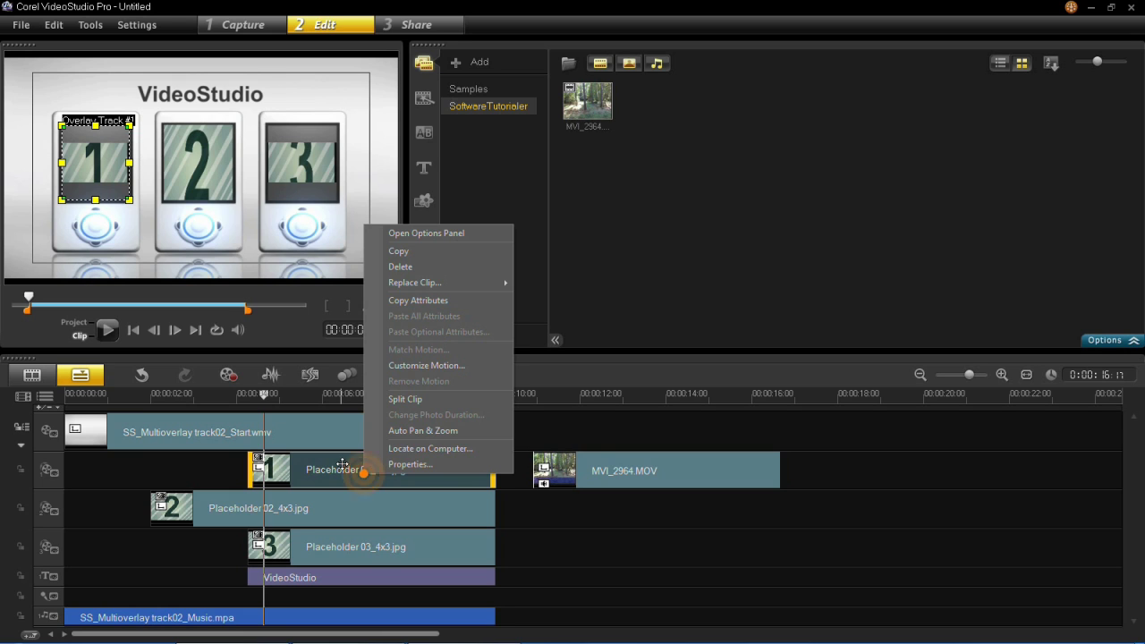
left_click(433, 267)
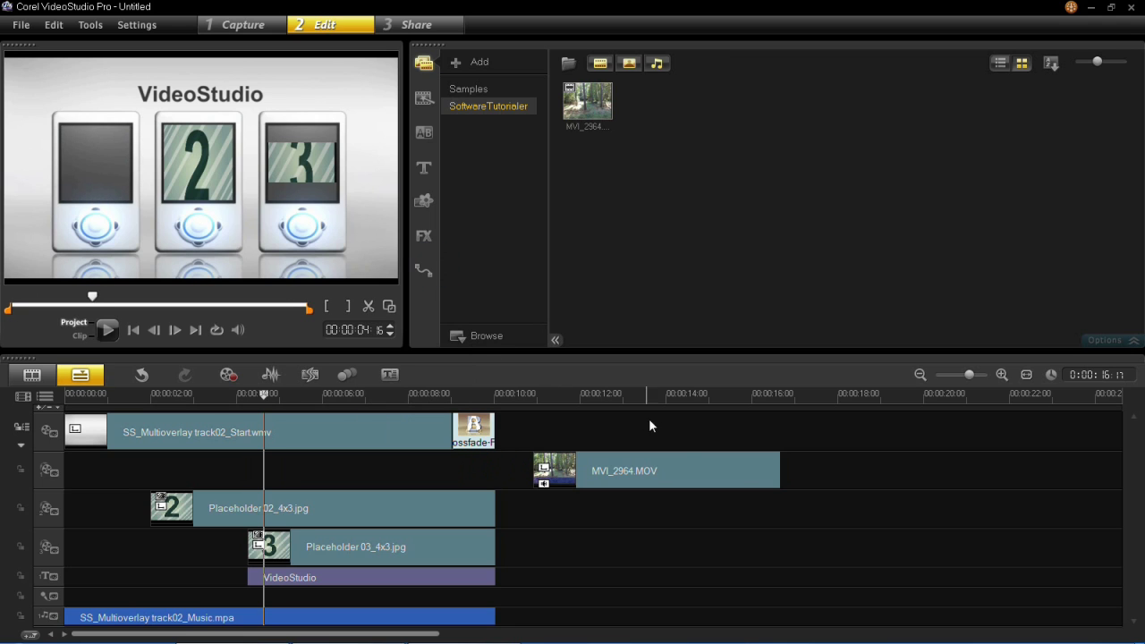
- Move the forest clip to Placeholder 01's start time and shrink its overlay onto screen 1
left_click_drag(749, 473, 469, 481)
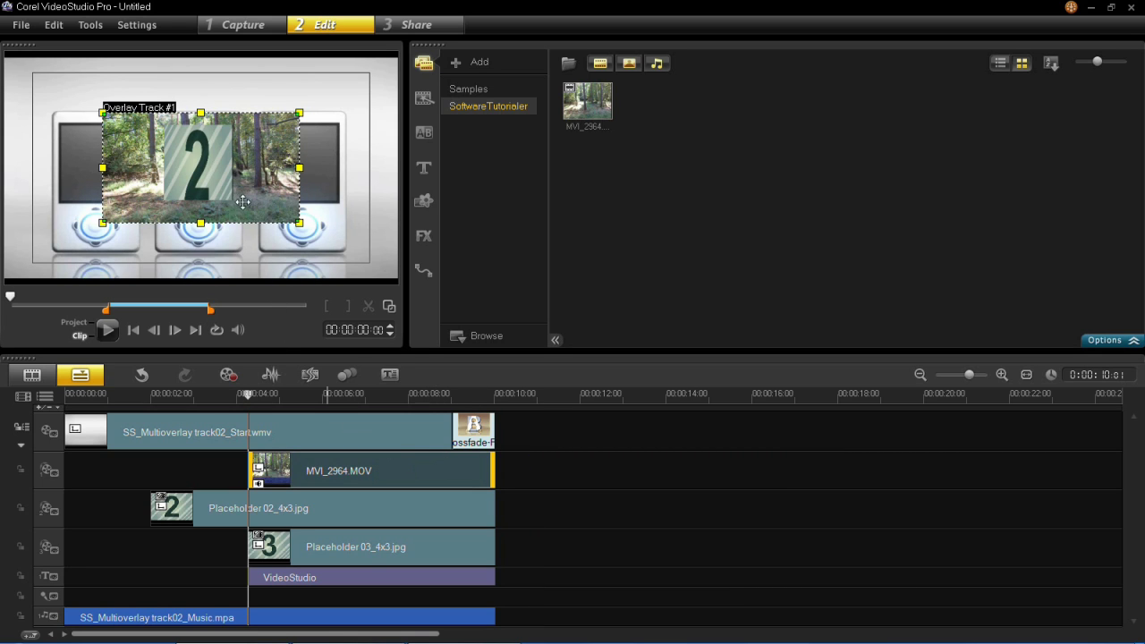
left_click_drag(256, 174, 215, 181)
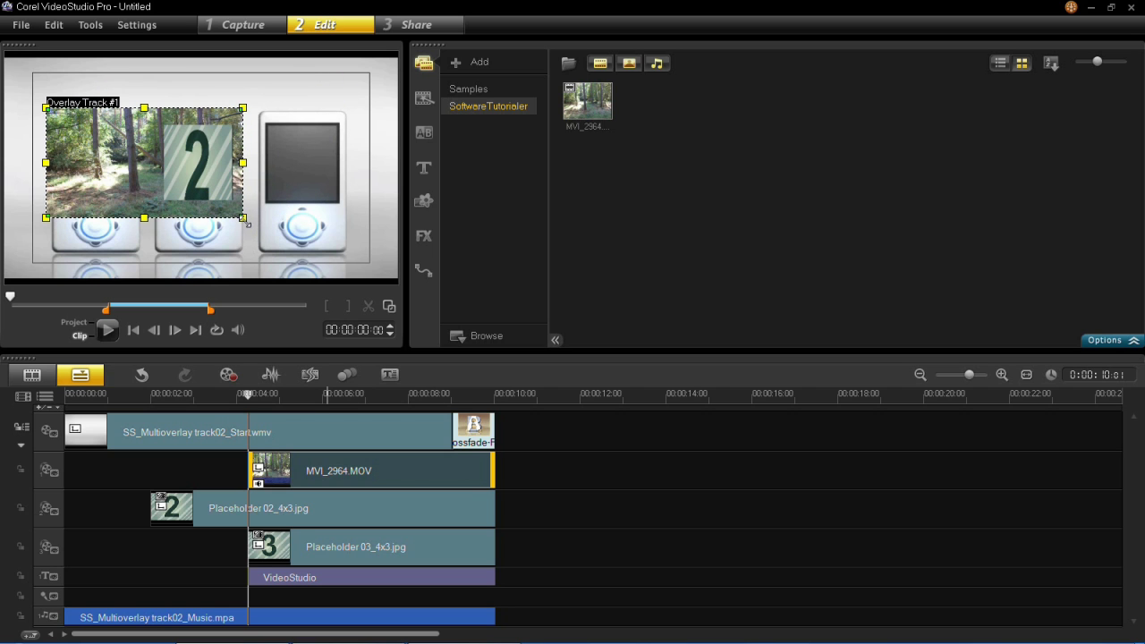
left_click_drag(243, 218, 97, 202)
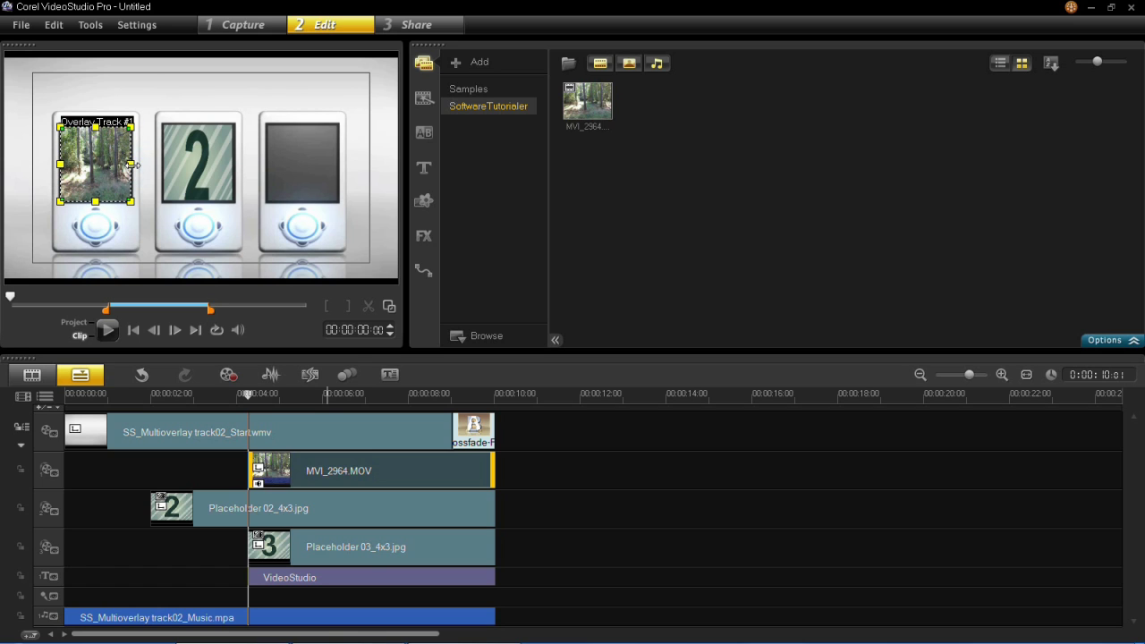
- Check the composite at about 7–8 seconds and enlarge the forest overlay slightly to fill screen 1
left_click(403, 396)
left_click_drag(403, 397, 395, 396)
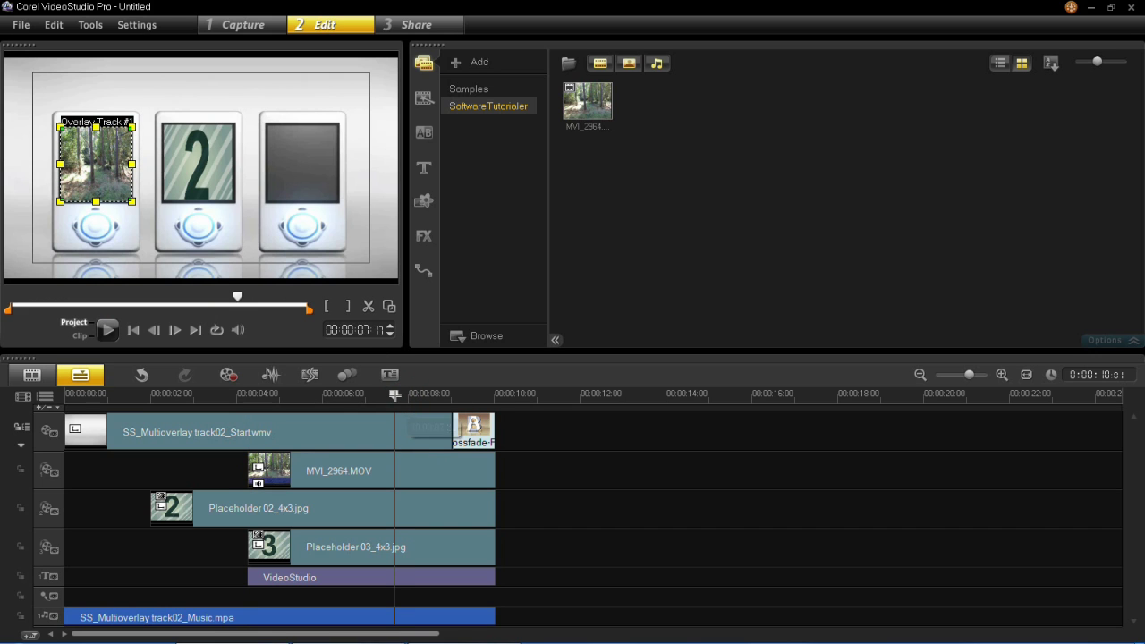
left_click(372, 469)
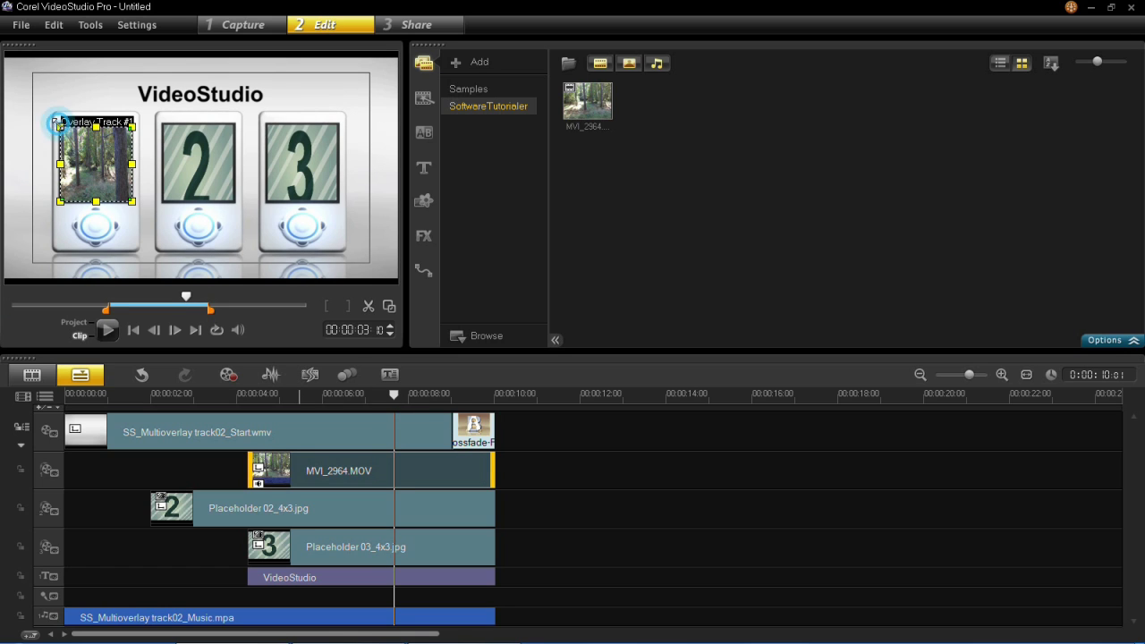
mouse_move(60, 127)
left_mouse_down()
mouse_move(52, 117)
mouse_move(60, 125)
left_mouse_up()
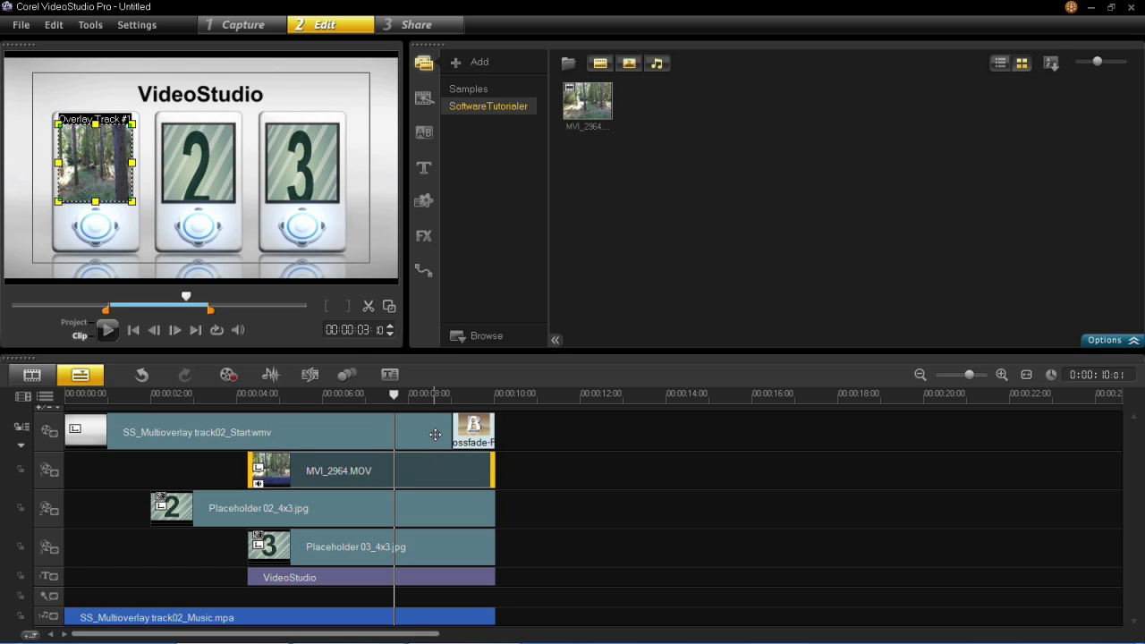
mouse_move(424, 397)
left_mouse_down()
mouse_move(379, 396)
mouse_move(415, 398)
left_mouse_up()
left_click_drag(215, 396, 178, 393)
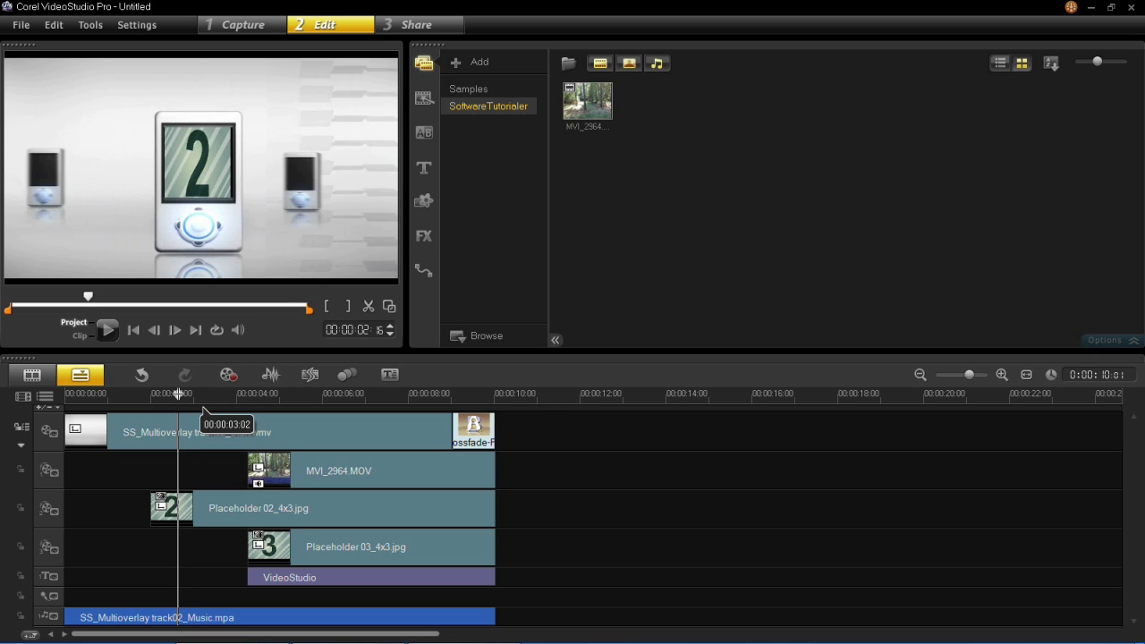
left_click(120, 343)
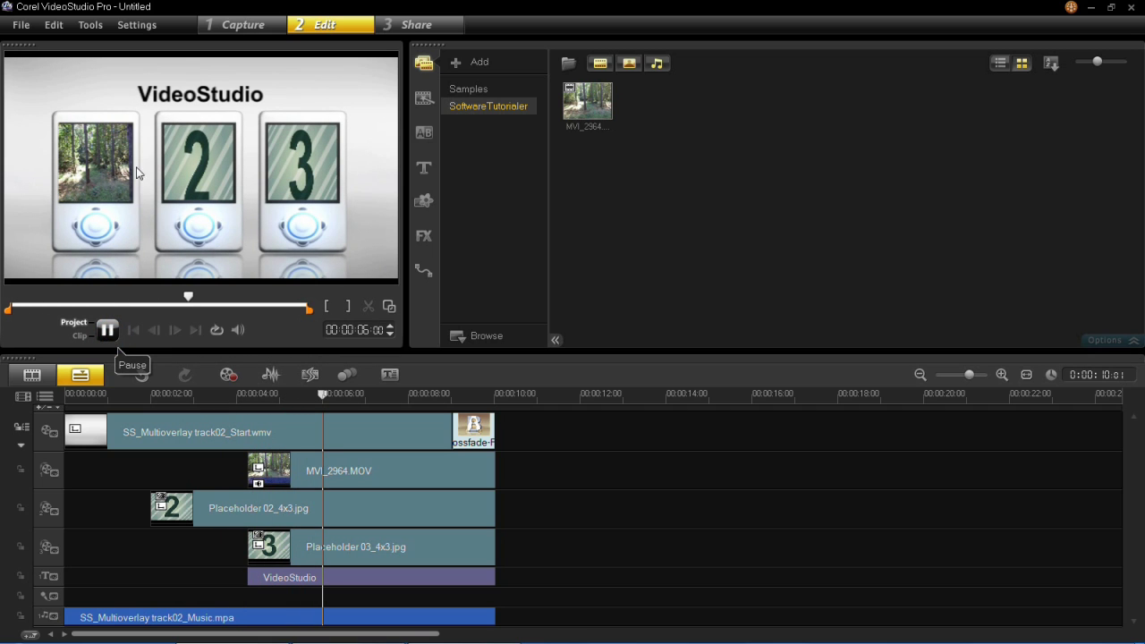
key("space")
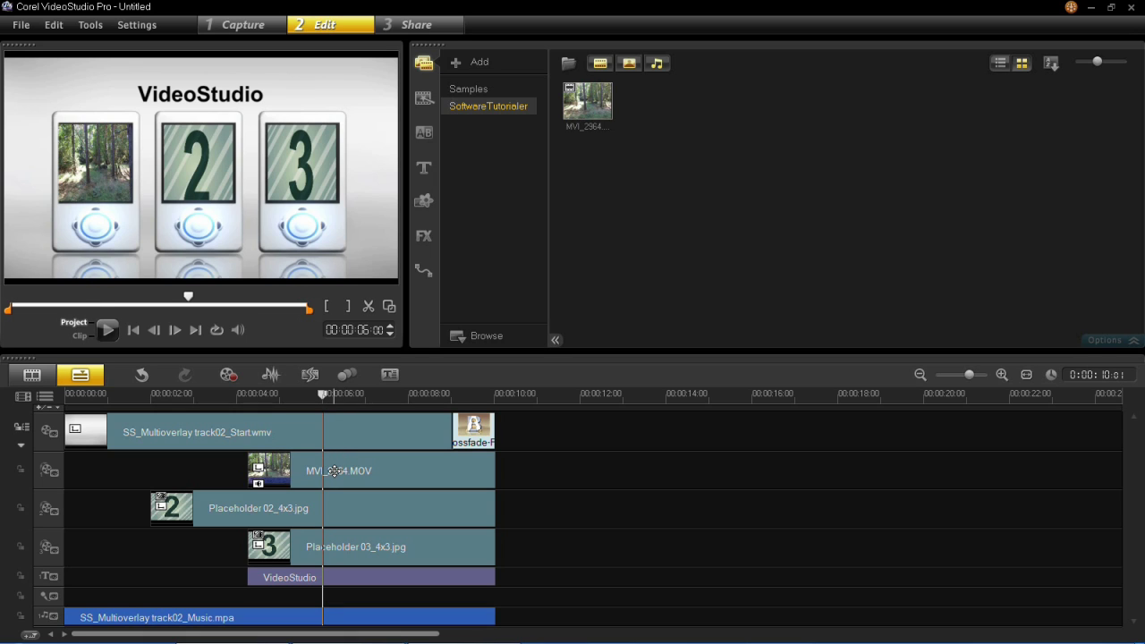
- Give the forest clip MVI_2964.MOV Fade-in and Fade-out motion in its attribute settings
left_click(334, 472)
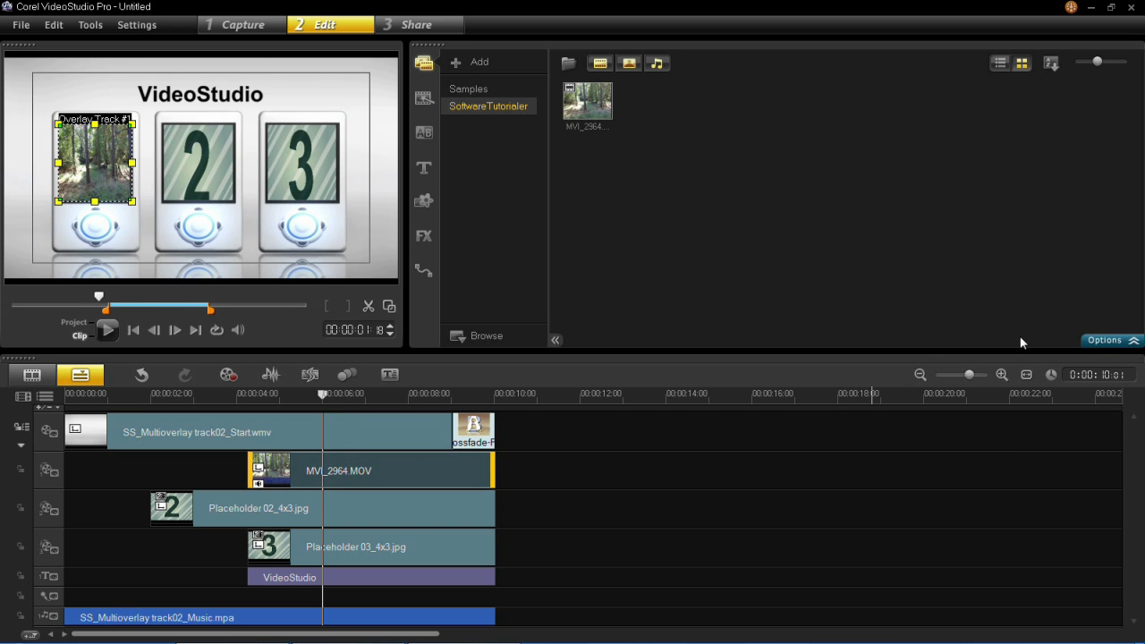
left_click(1103, 342)
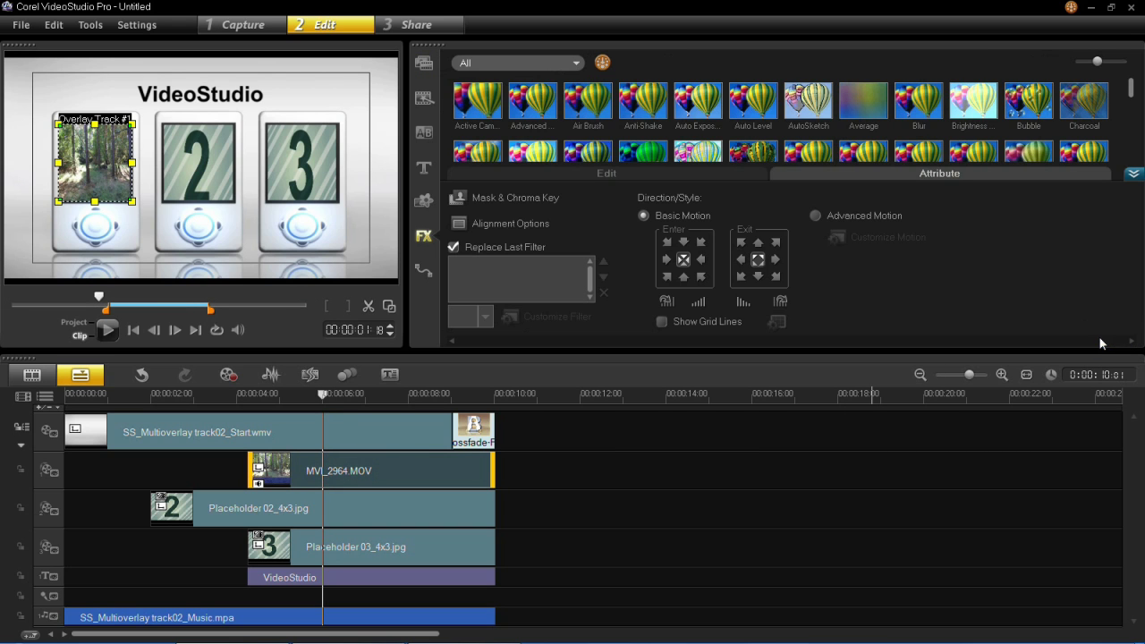
left_click(707, 304)
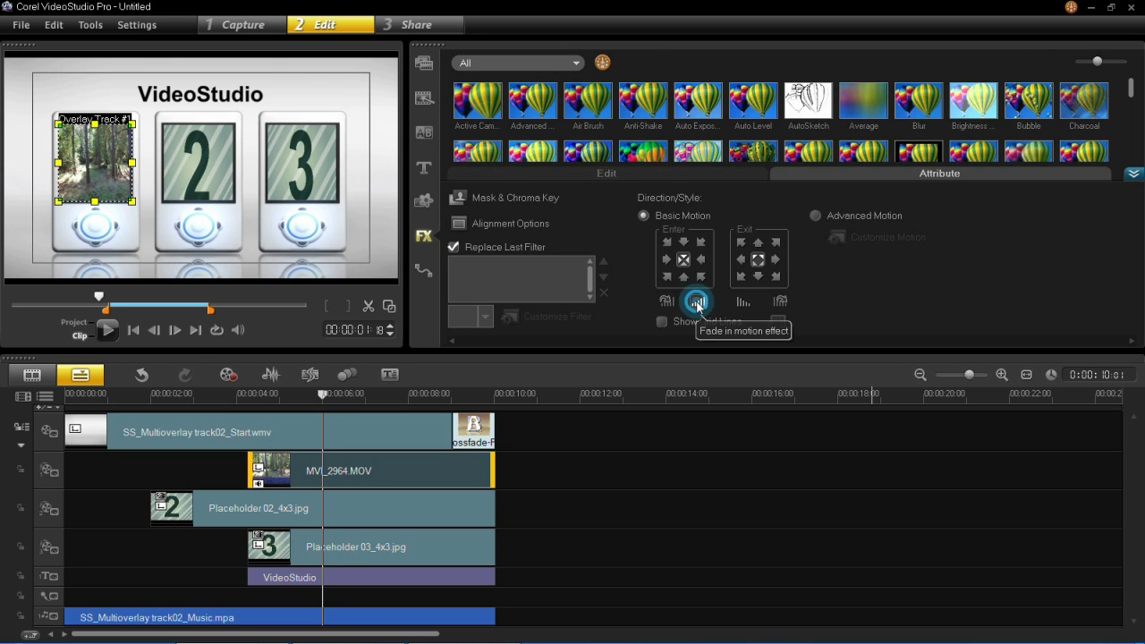
left_click(742, 302)
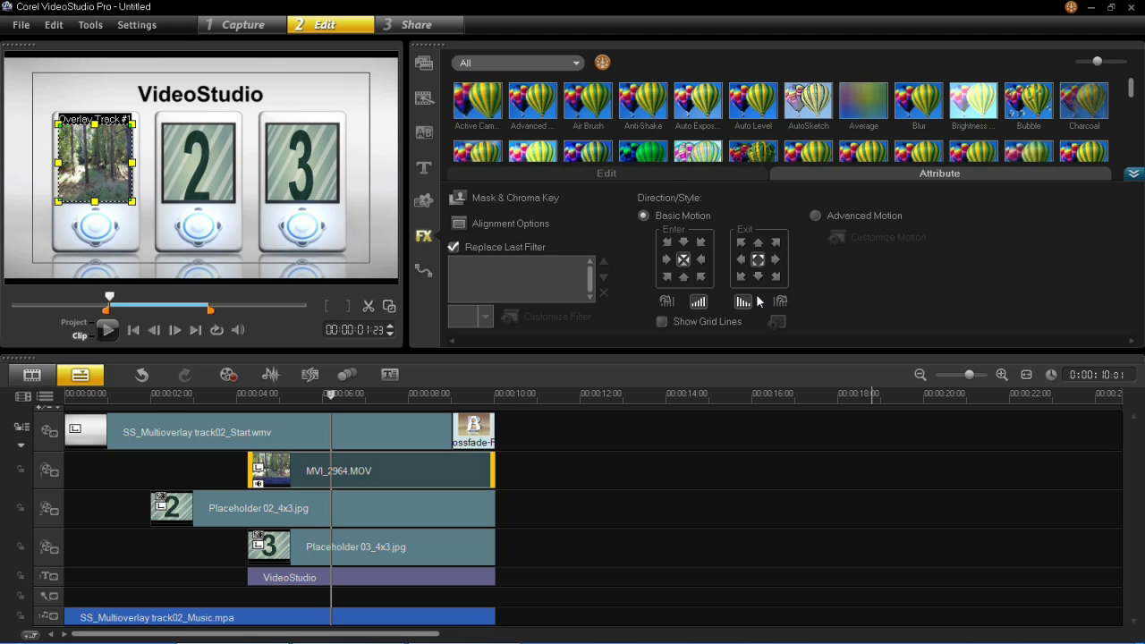
- Play the preview from about 3 seconds to watch the forest clip fade in, then pause
left_click(207, 394)
left_click(111, 332)
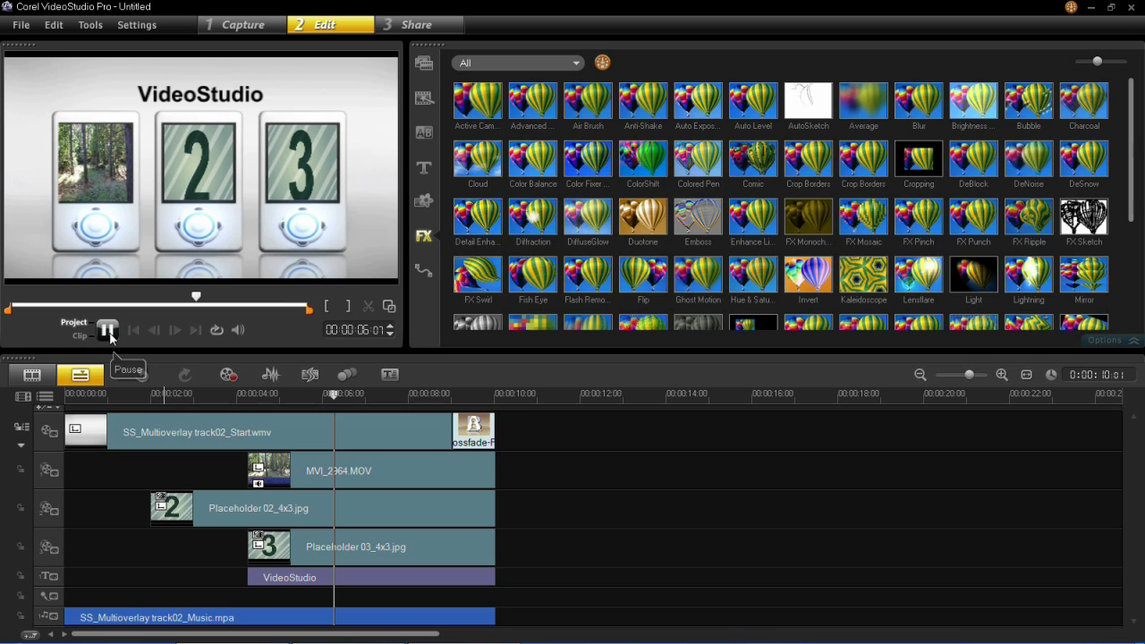
left_click(111, 337)
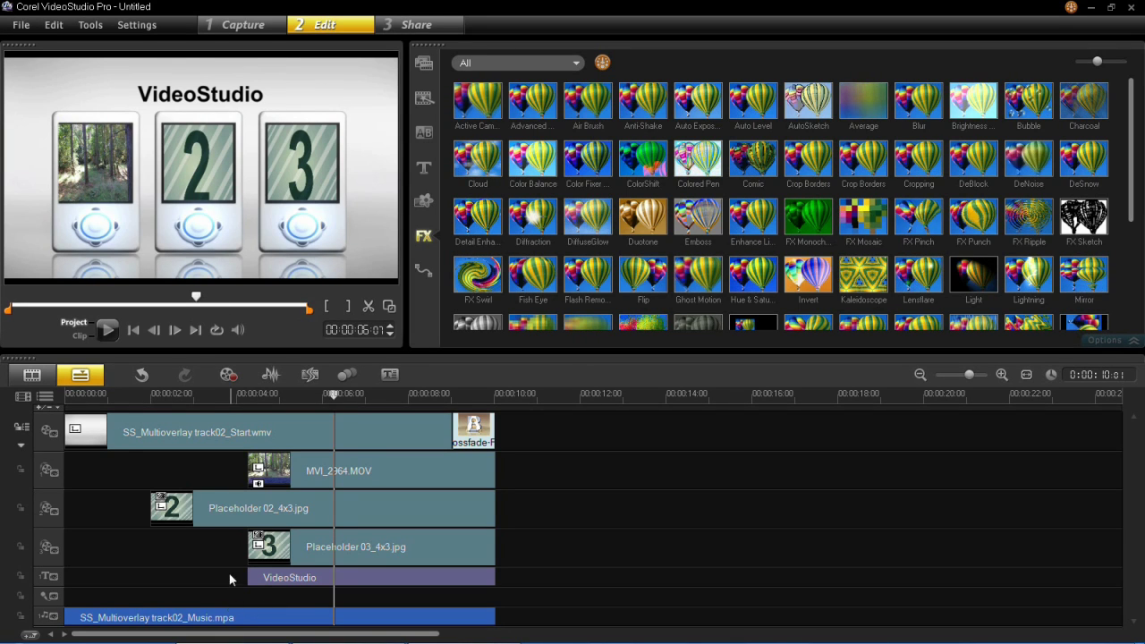
- Replace the template's VideoStudio title text with 'A trip in the woods'
left_click(286, 577)
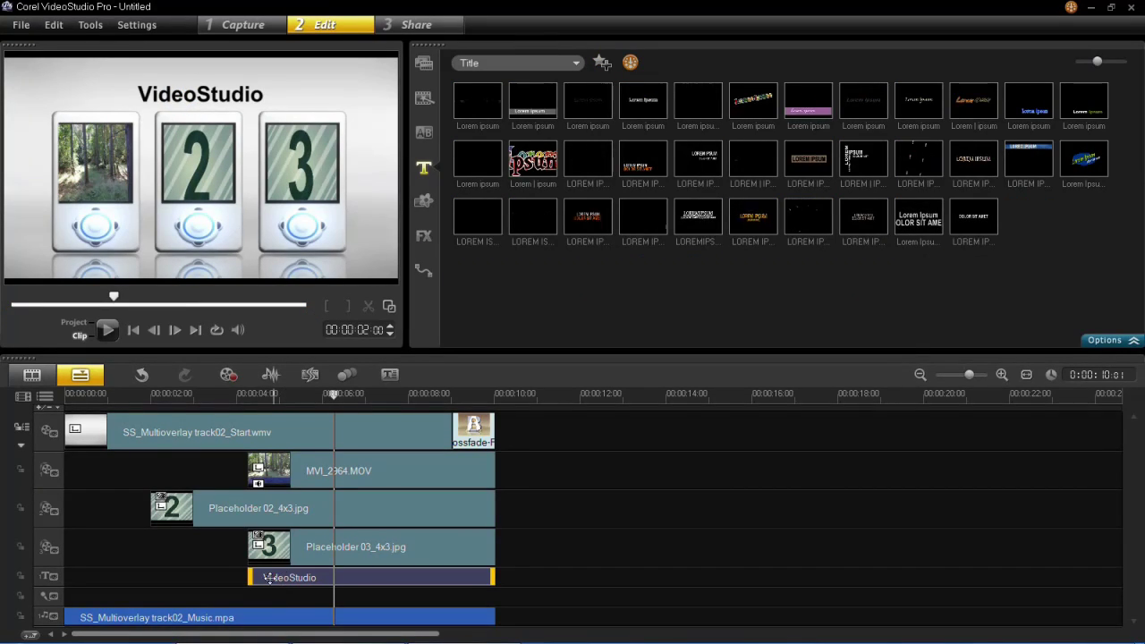
left_click(189, 96)
left_click(263, 94)
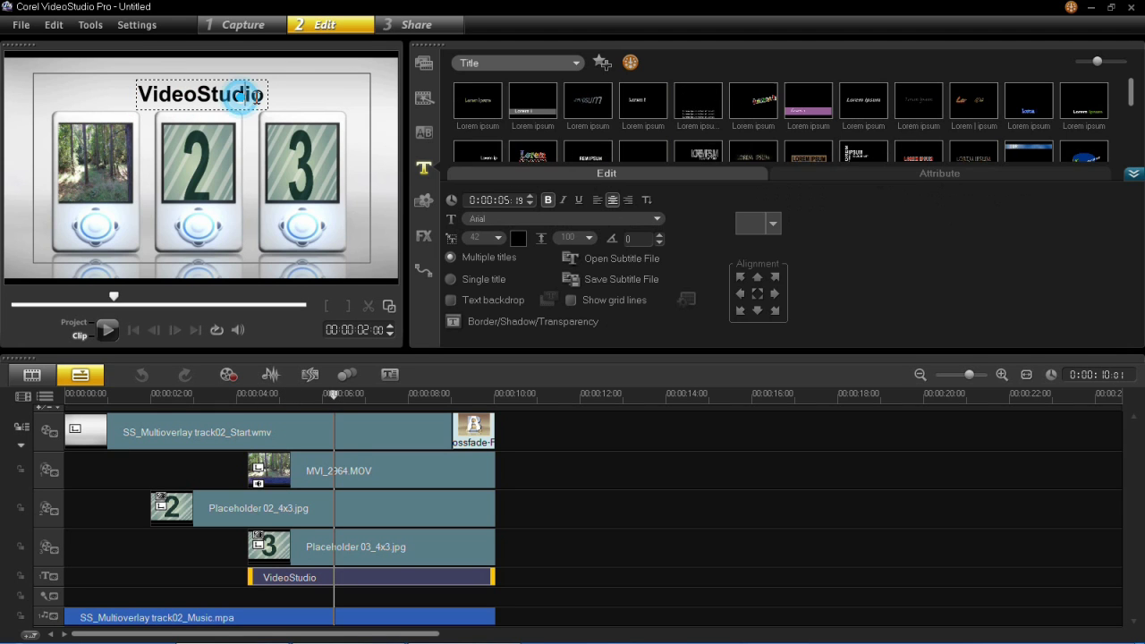
left_click_drag(263, 94, 93, 103)
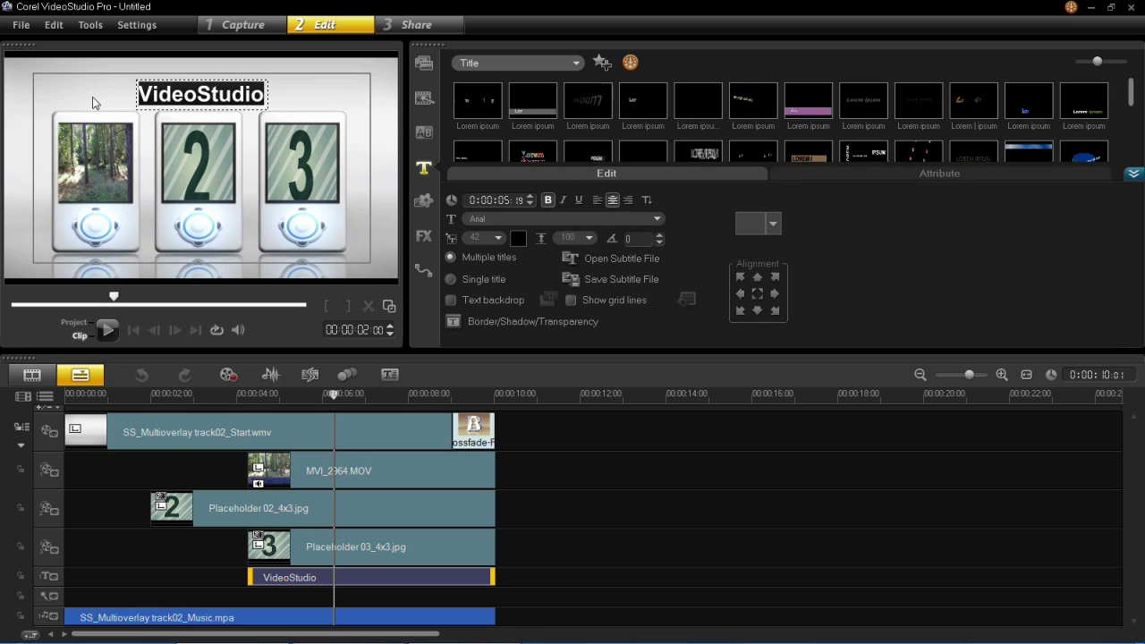
type("A")
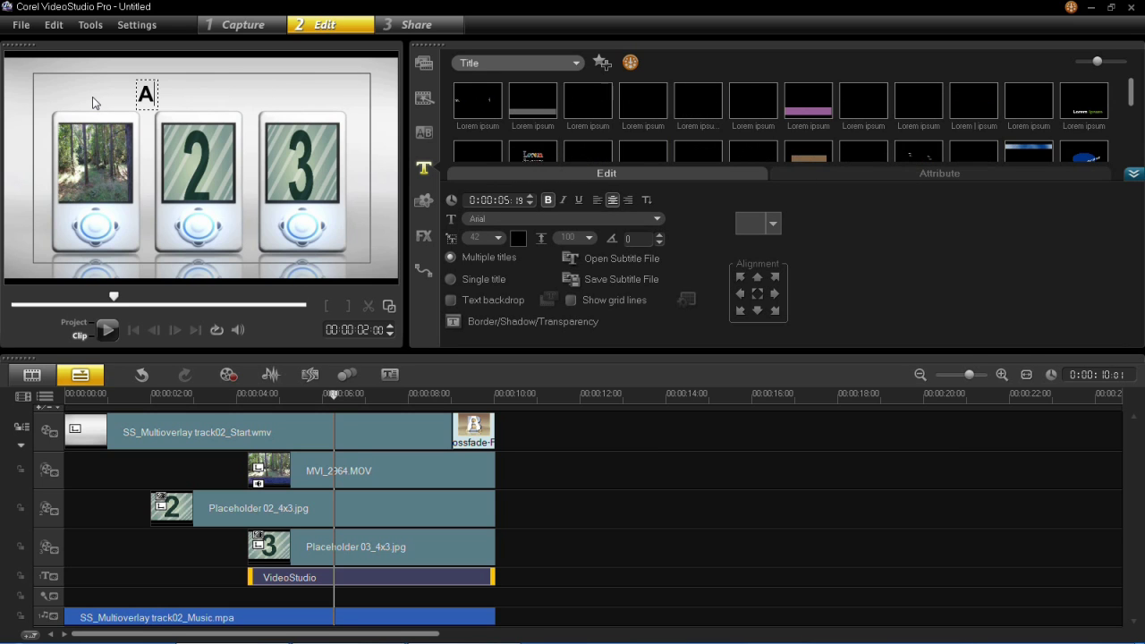
type(" trip in the woods")
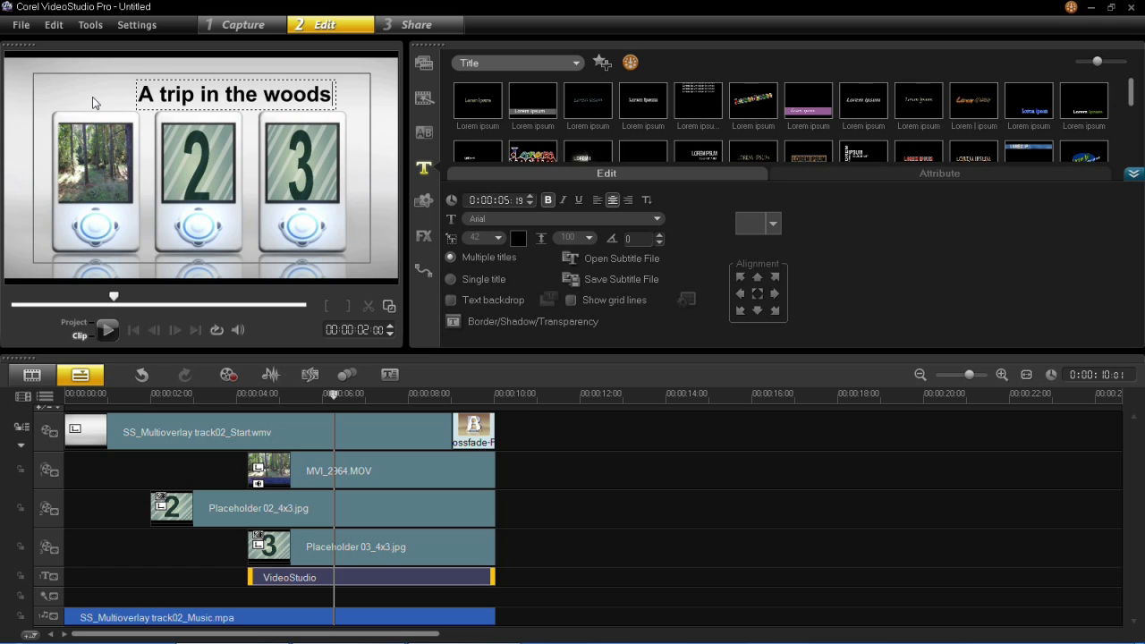
left_click(94, 96)
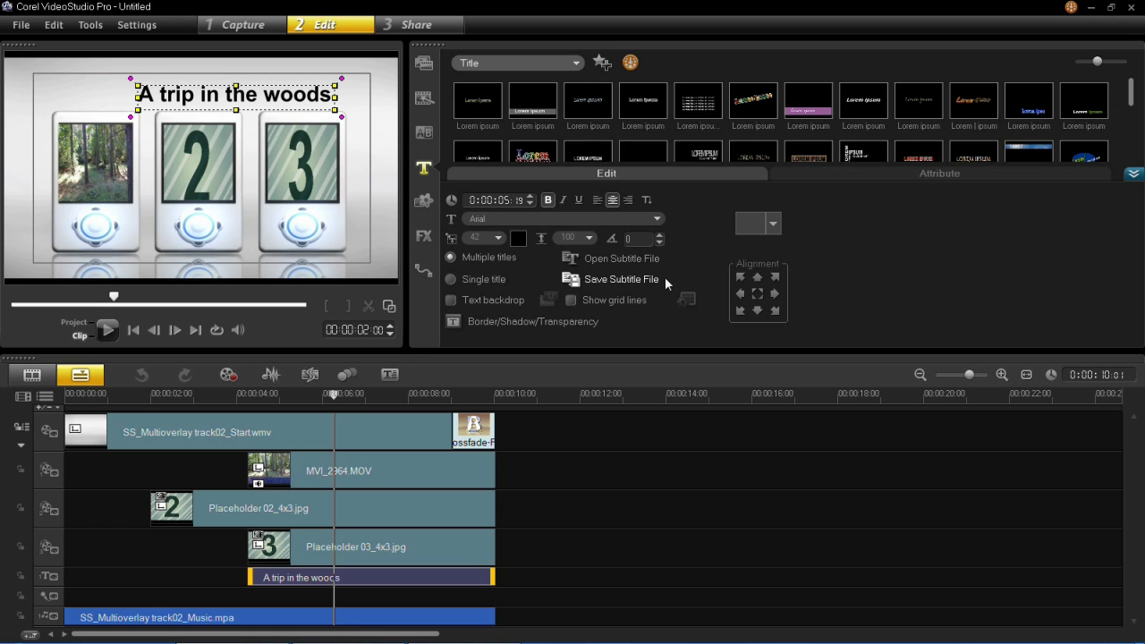
- Move the title toward the centre and align it top-centre in the preview
left_click_drag(306, 97, 277, 93)
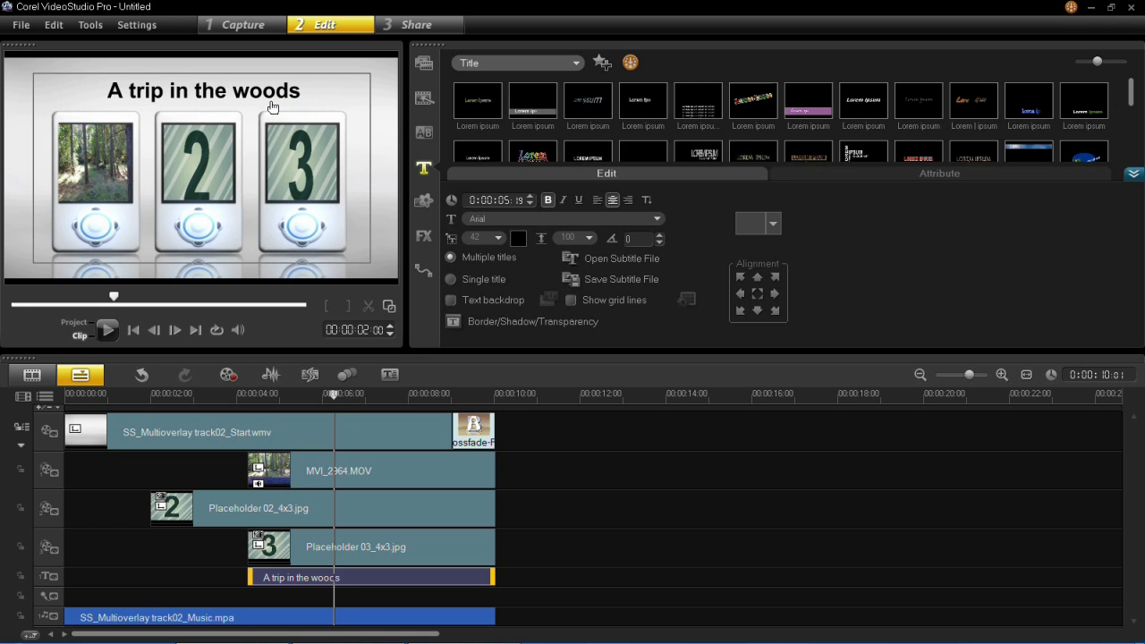
left_click(757, 276)
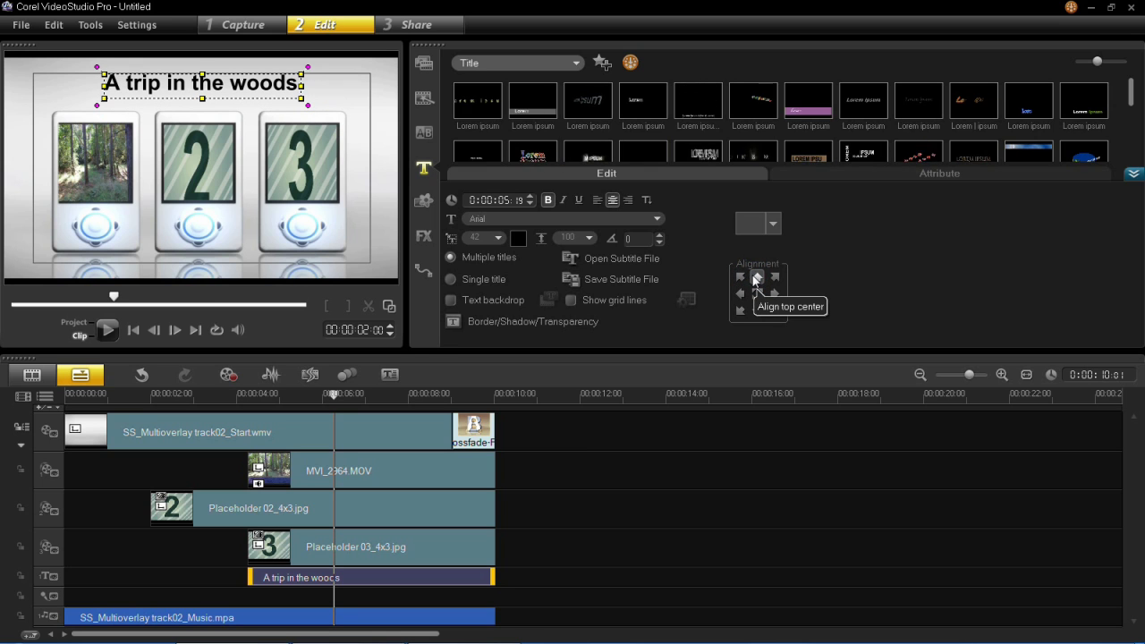
left_click(221, 92)
- Make the title text green and set its font to Basic Sans Heavy SF
left_click(221, 94)
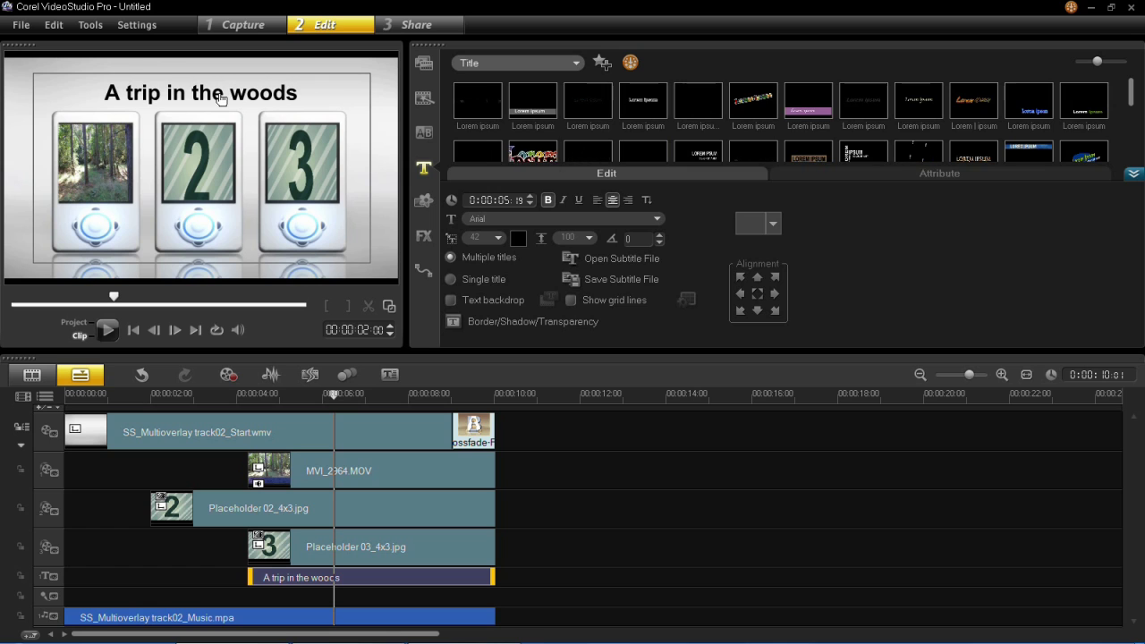
left_click(518, 239)
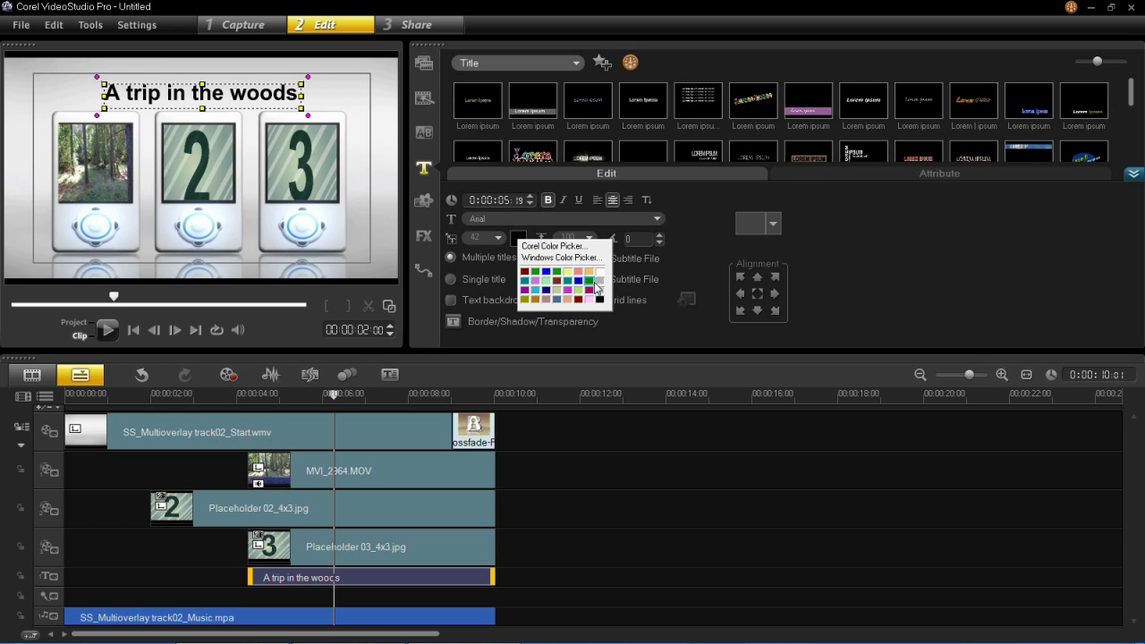
left_click(590, 282)
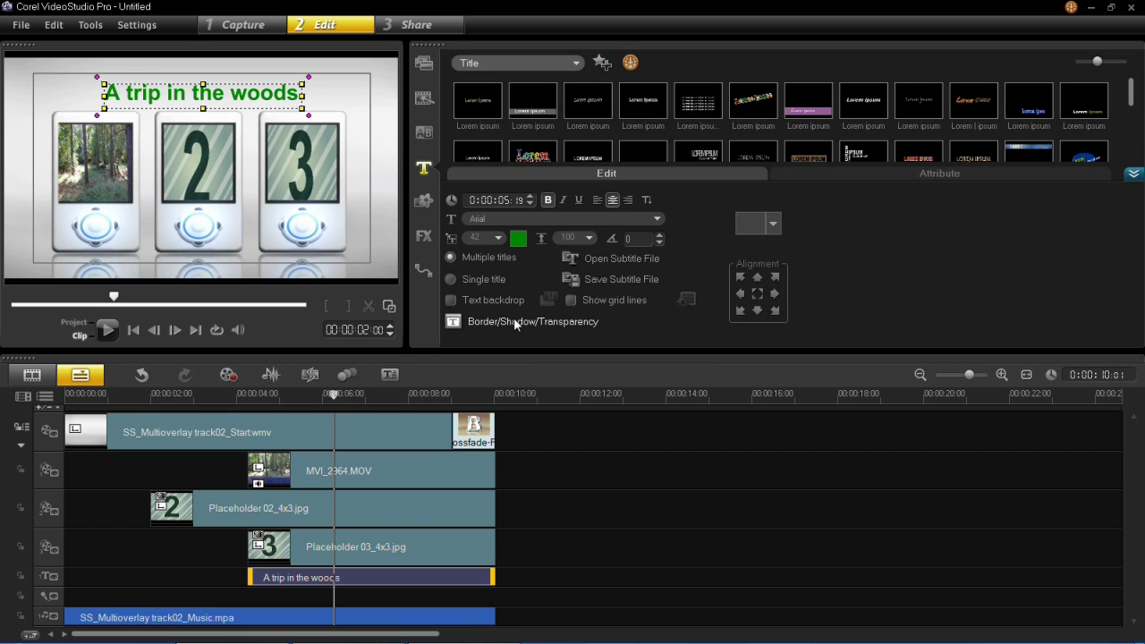
left_click(529, 220)
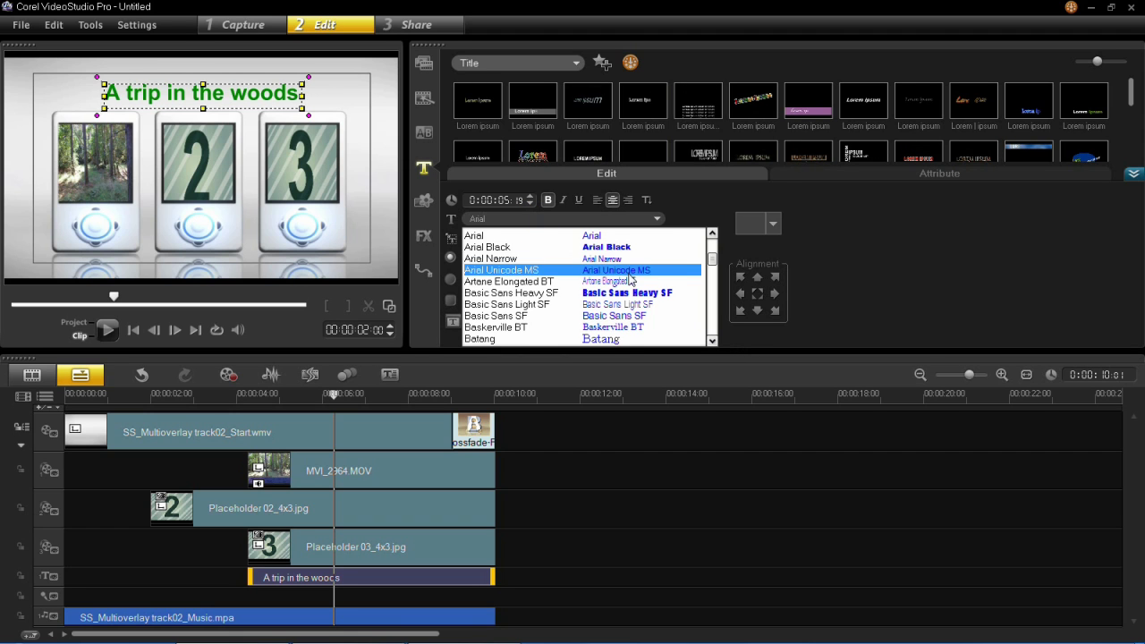
scroll(630, 281, "down", 2)
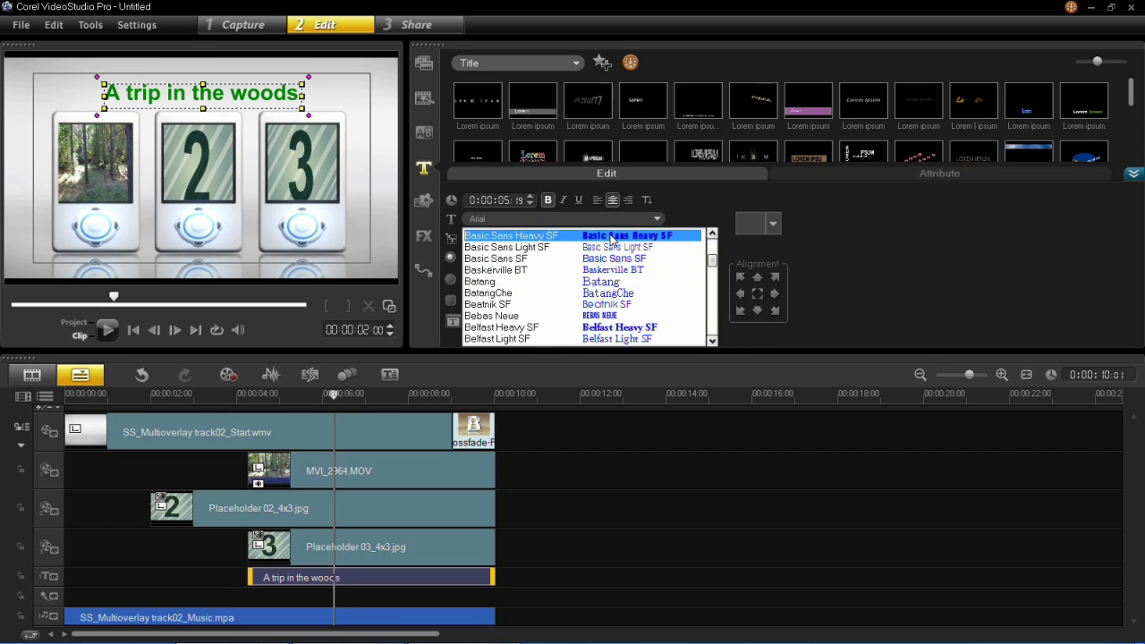
left_click(616, 239)
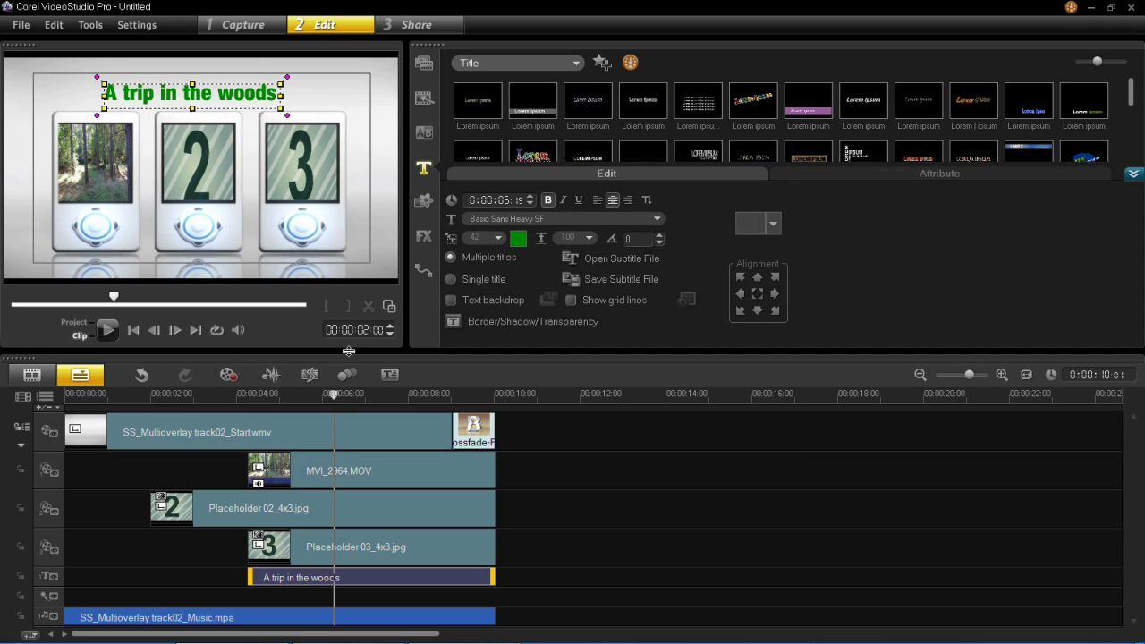
- Rewind the playhead to 00:00:00:00 and play the project to about 7 seconds
left_click(307, 393)
left_click(190, 394)
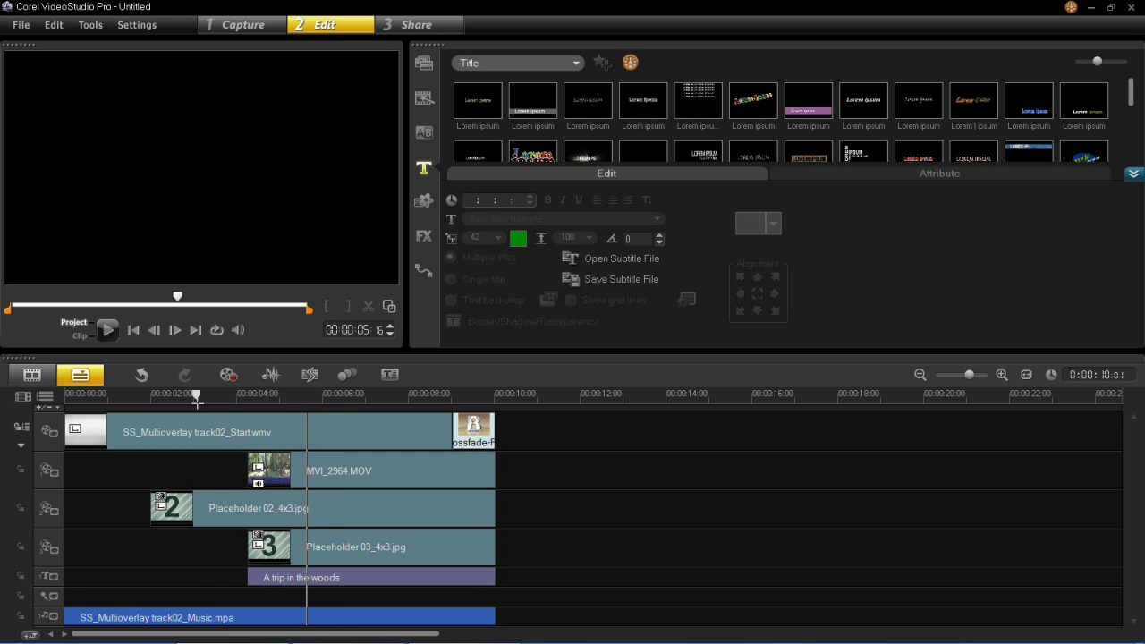
key("Left")
key("Left")
key("Left")
key("Left")
key("Left")
key("Left")
key("Left")
key("Left")
key("Left")
key("Left")
key("Left")
key("Left")
key("Left")
key("Left")
key("Left")
key("Left")
key("Left")
key("Left")
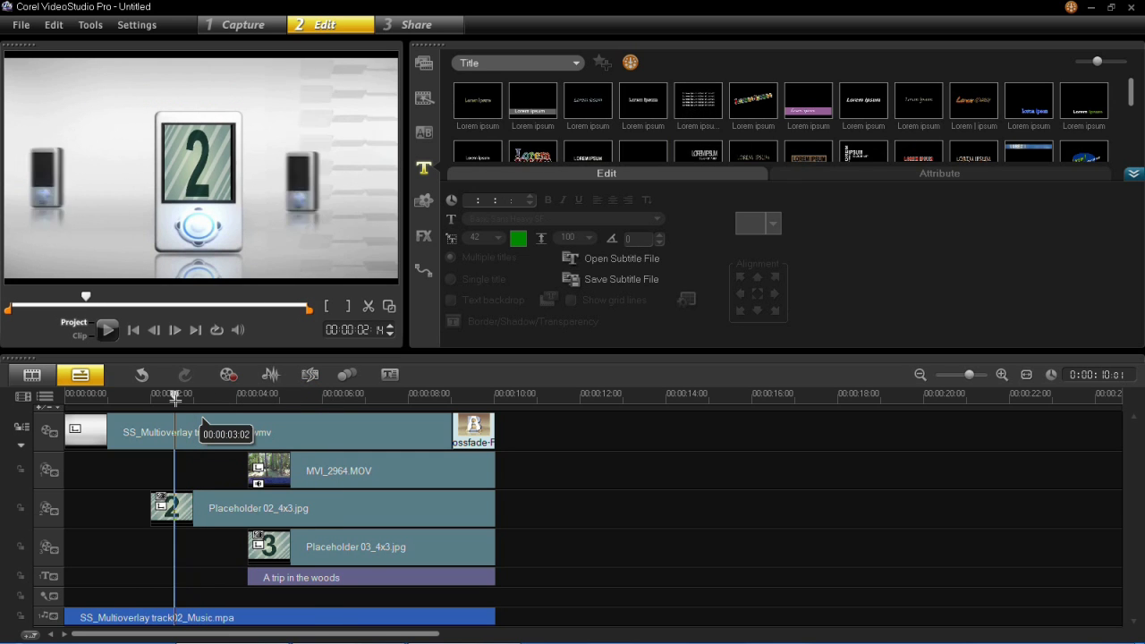
key("Left")
key("Left")
key("Left")
key("Left")
key("Left")
key("Left")
key("Left")
key("Left")
key("Left")
key("Left")
key("Left")
key("Left")
key("Left")
key("Left")
key("Left")
key("Left")
key("Left")
key("Left")
key("Left")
key("Left")
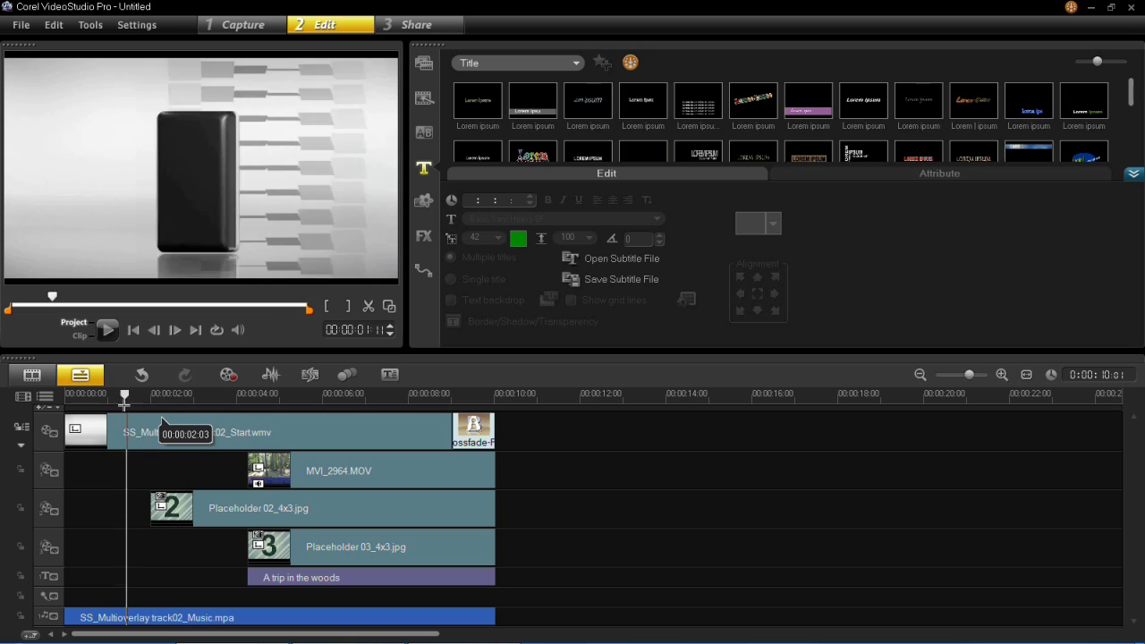
left_click(102, 339)
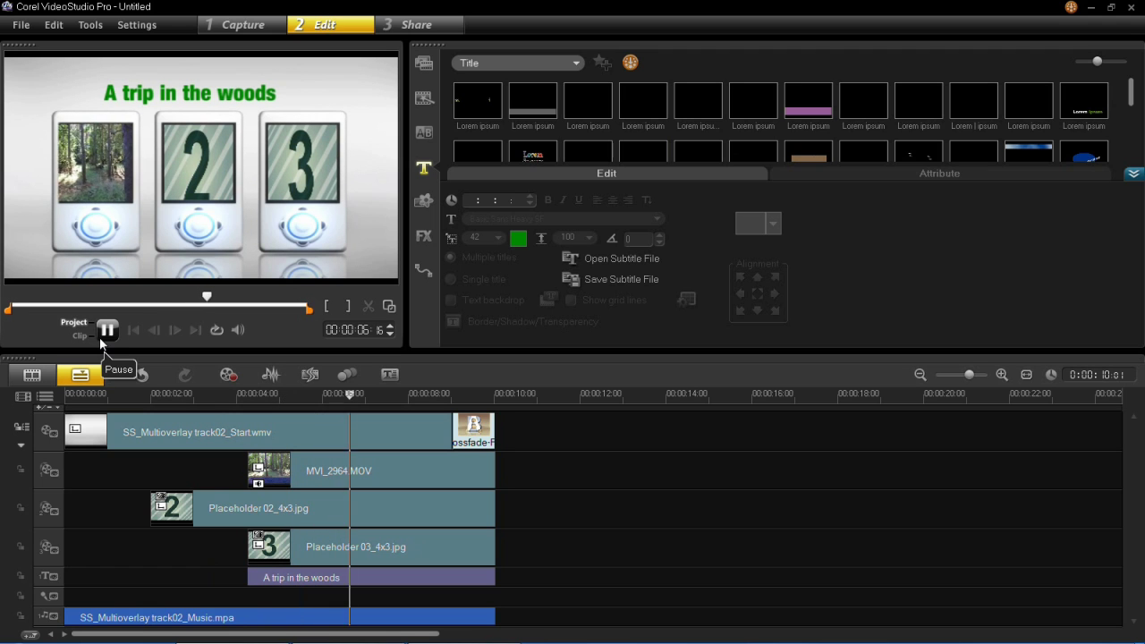
left_click(101, 333)
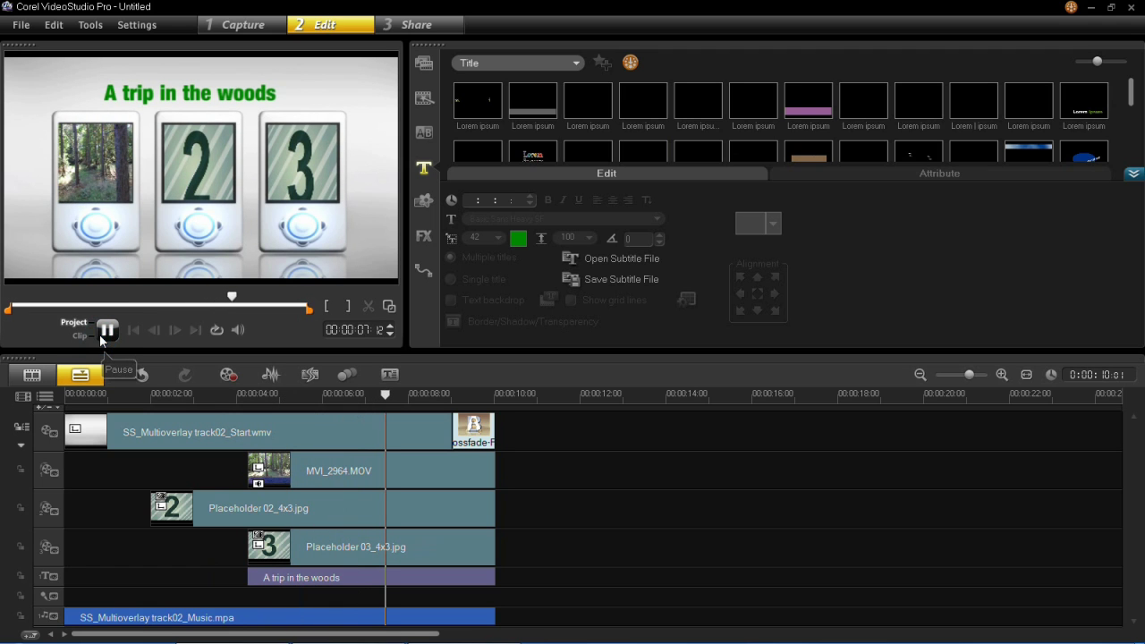